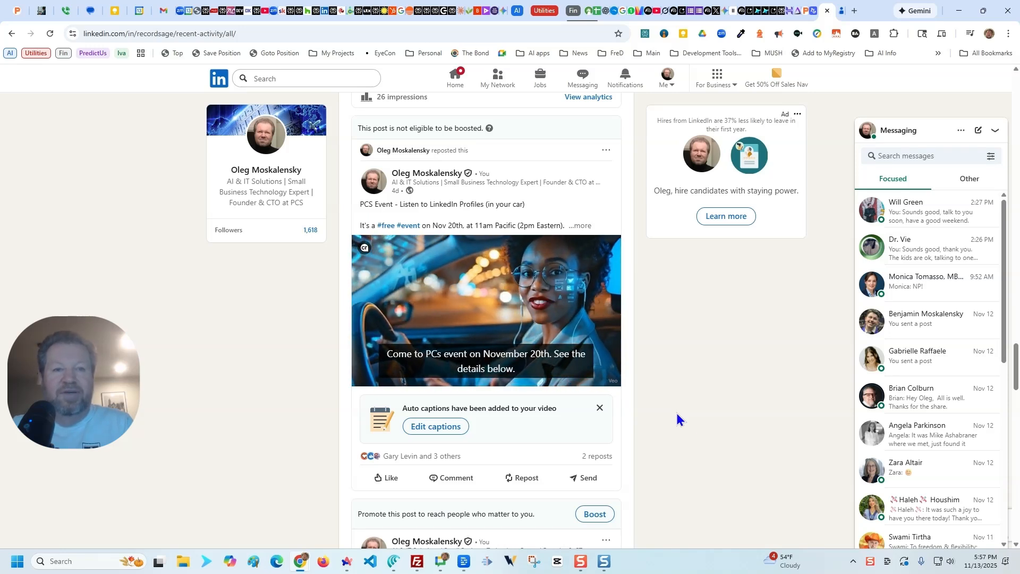
Step: Turn on the sound of the event post's video to preview it, and mute it again
{"action": "mouse_move", "coordinate": [563, 378]}
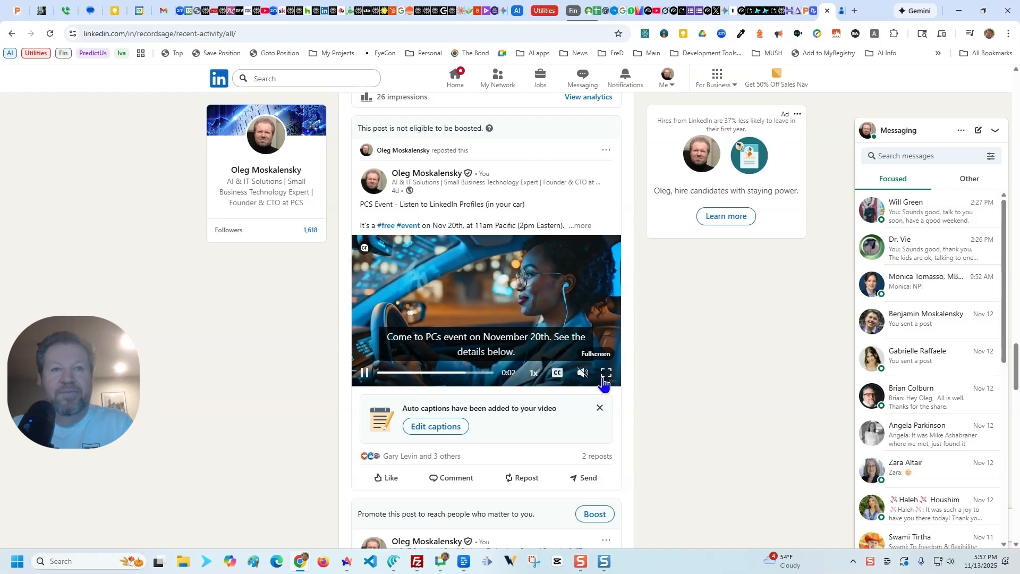
{"action": "left_click", "coordinate": [583, 372]}
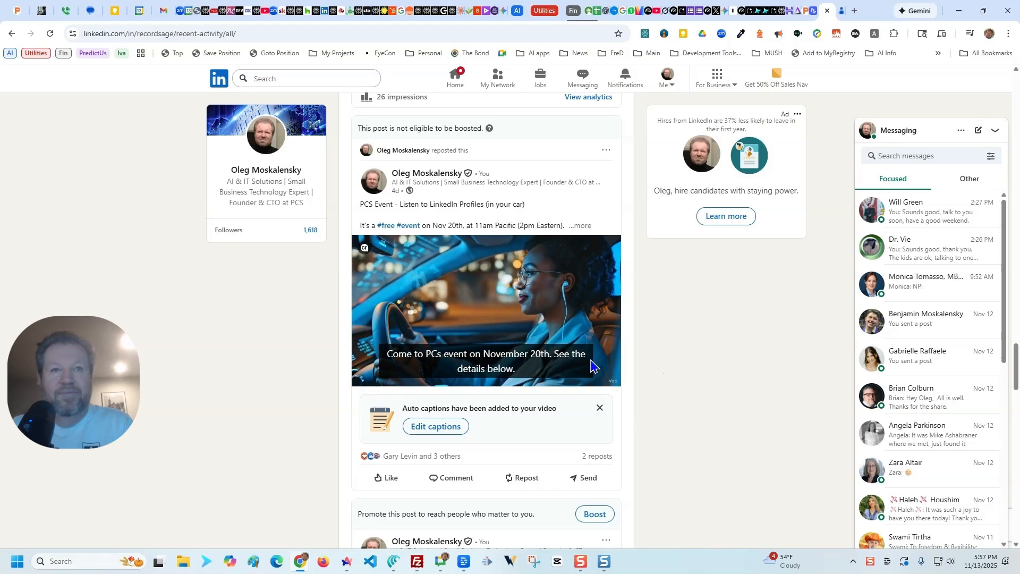
{"action": "left_click", "coordinate": [582, 380]}
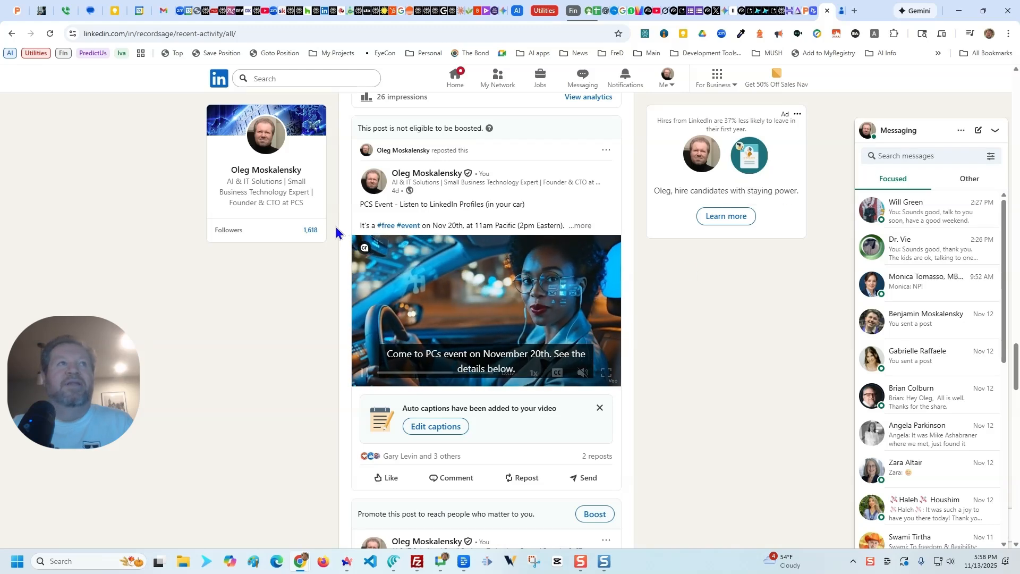
Step: Open the first recently viewed person's LinkedIn profile from the search history and review the profile's posts, experience and education
{"action": "left_click", "coordinate": [292, 78]}
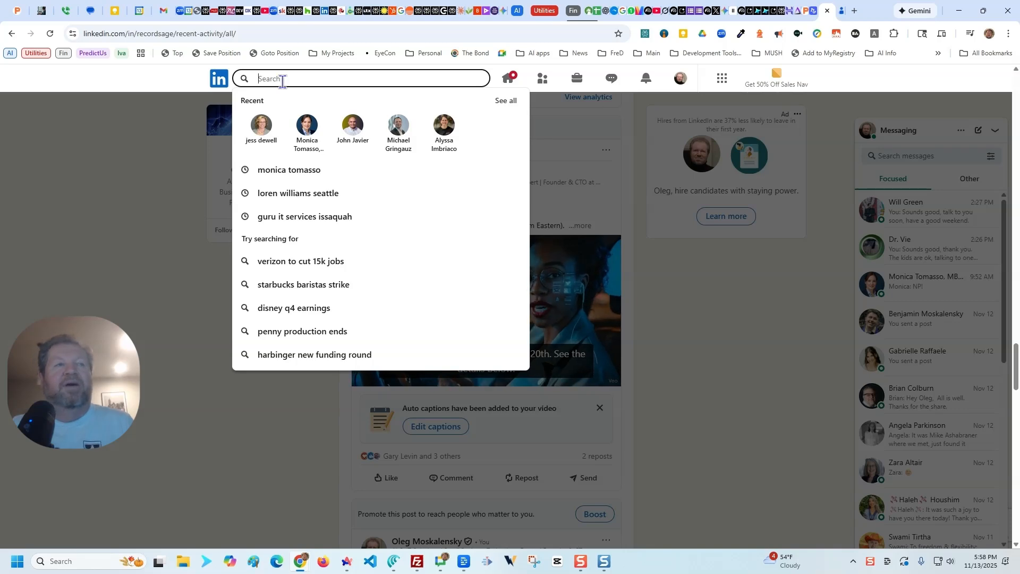
{"action": "left_click", "coordinate": [261, 136]}
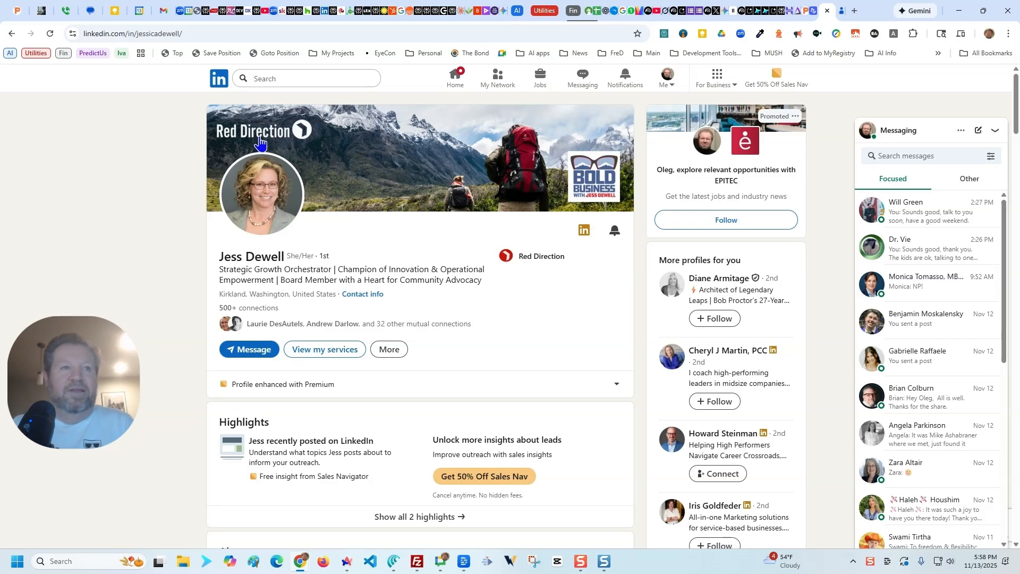
{"action": "scroll", "coordinate": [263, 236], "scroll_direction": "down", "scroll_amount": 6}
{"action": "scroll", "coordinate": [364, 308], "scroll_direction": "down", "scroll_amount": 4}
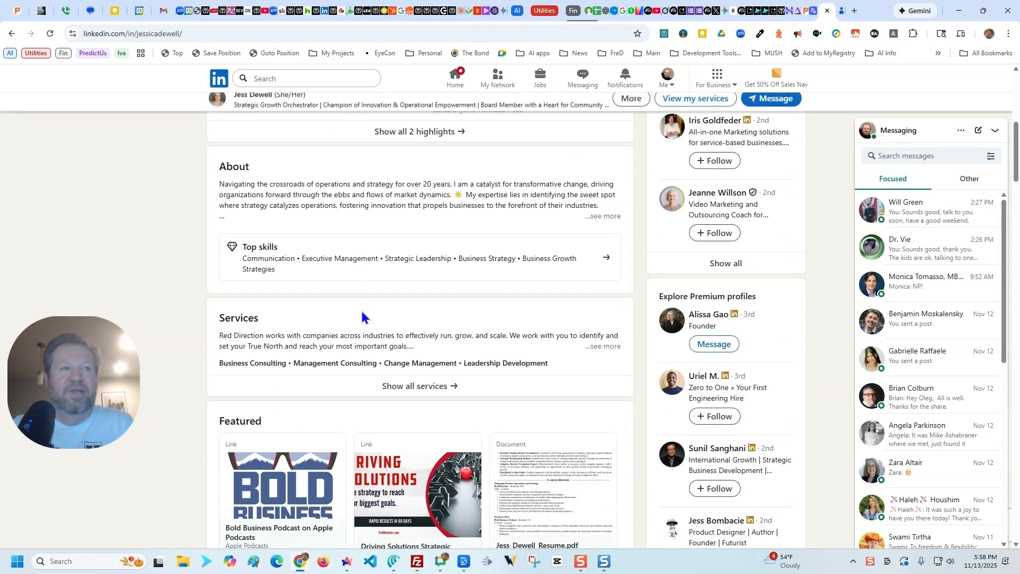
{"action": "scroll", "coordinate": [367, 310], "scroll_direction": "down", "scroll_amount": 7}
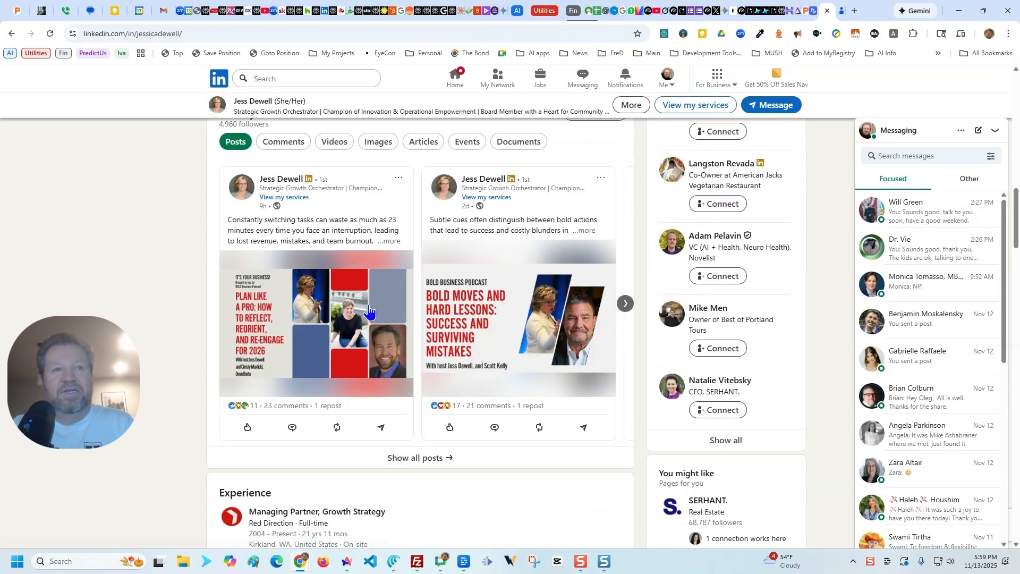
{"action": "scroll", "coordinate": [369, 311], "scroll_direction": "down", "scroll_amount": 5}
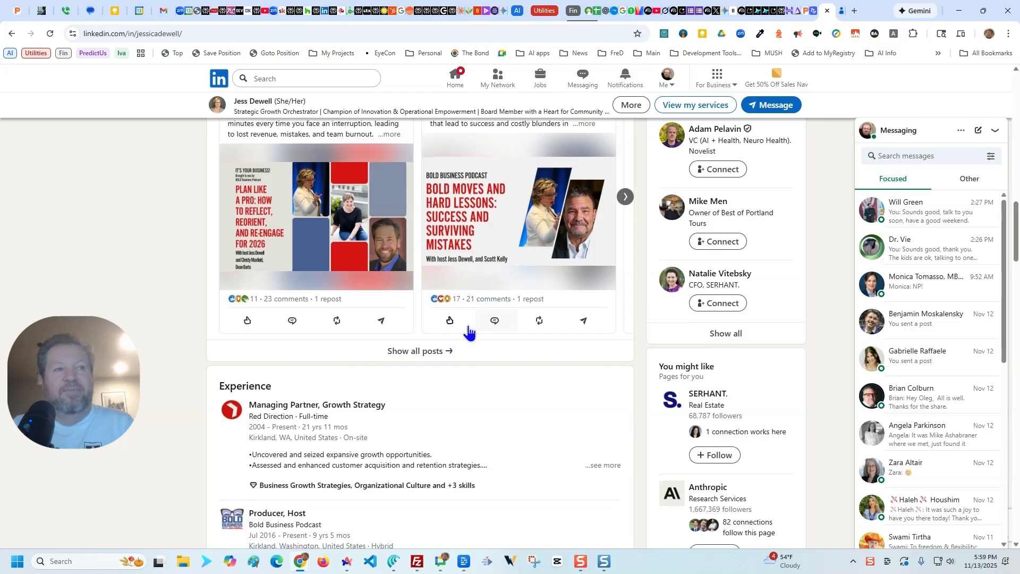
{"action": "scroll", "coordinate": [468, 359], "scroll_direction": "down", "scroll_amount": 8}
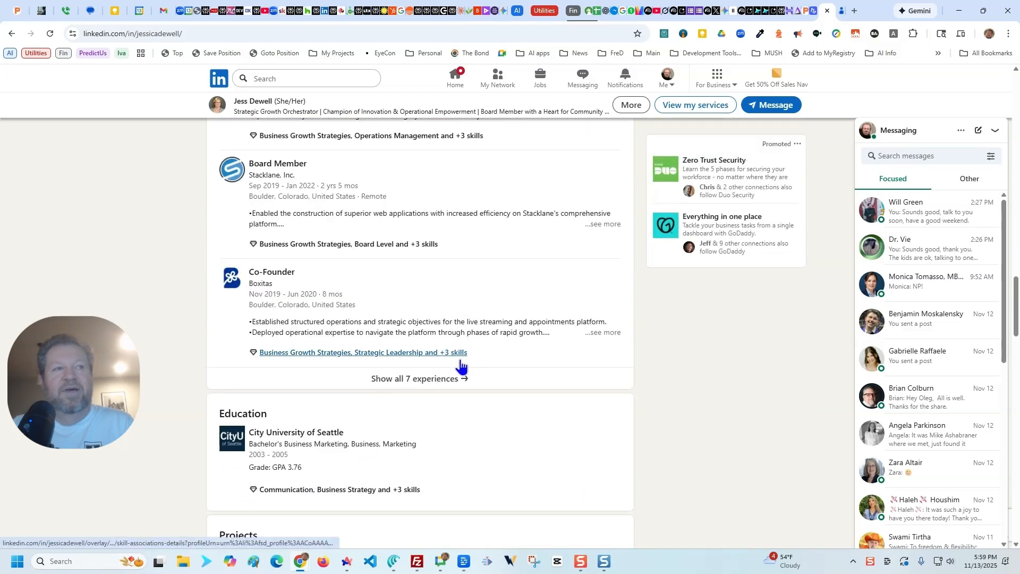
{"action": "scroll", "coordinate": [541, 363], "scroll_direction": "up", "scroll_amount": 14}
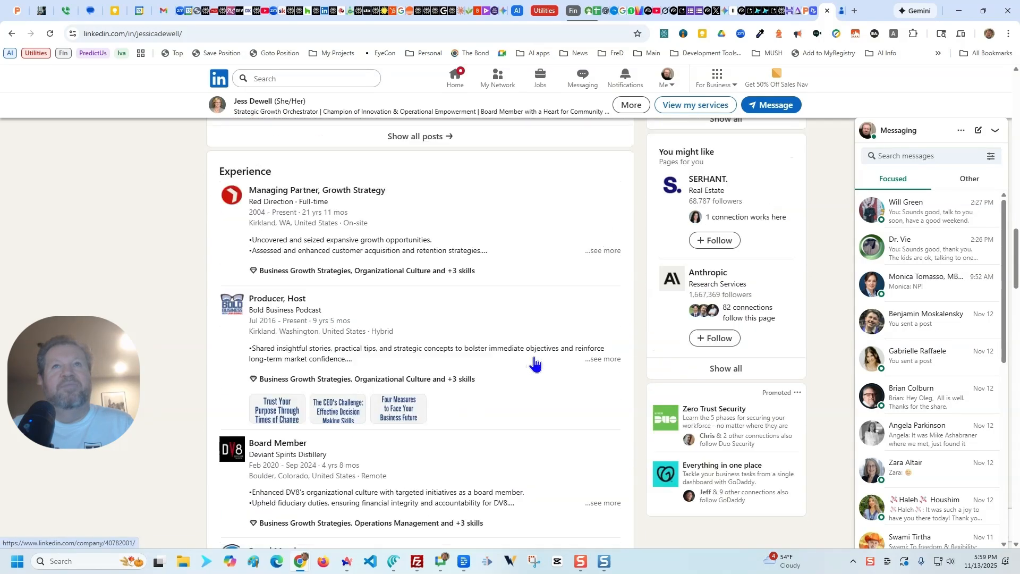
{"action": "scroll", "coordinate": [537, 363], "scroll_direction": "up", "scroll_amount": 12}
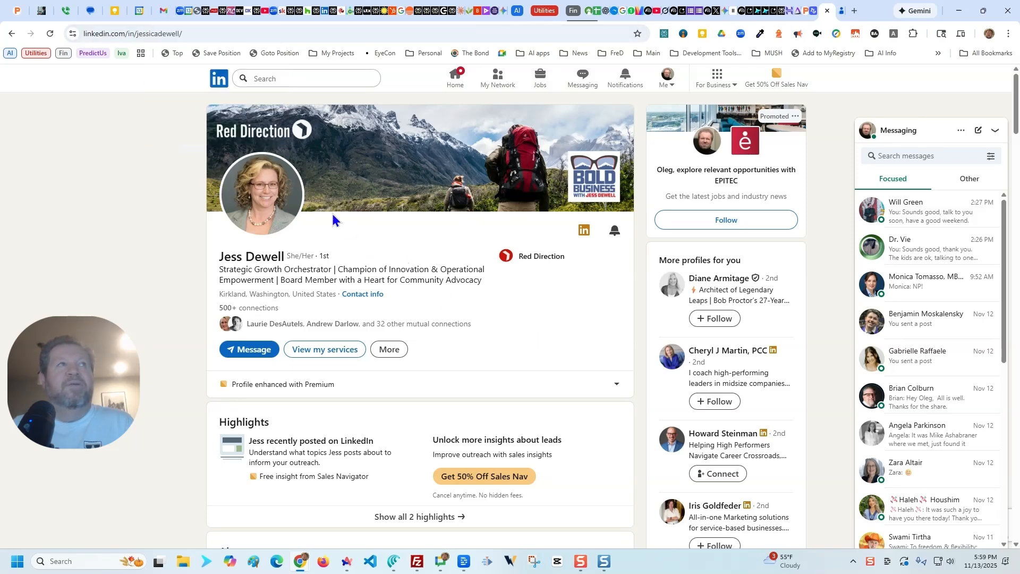
Step: Copy the profile's URL and start a new Gmail message addressed to the Linkedin Profile Automation contact
{"action": "left_click", "coordinate": [205, 33]}
{"action": "key", "text": "ctrl+c"}
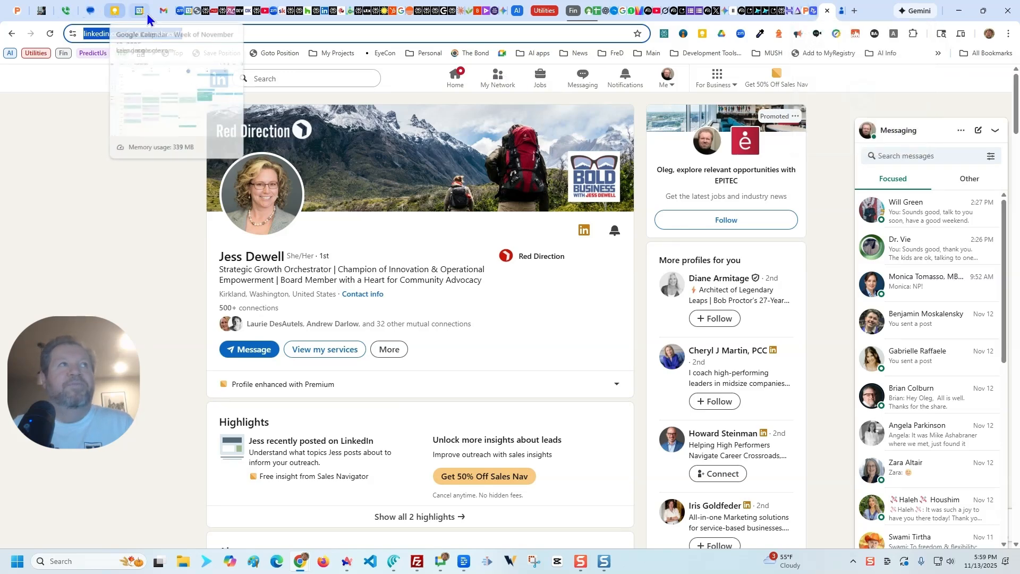
{"action": "left_click", "coordinate": [163, 10]}
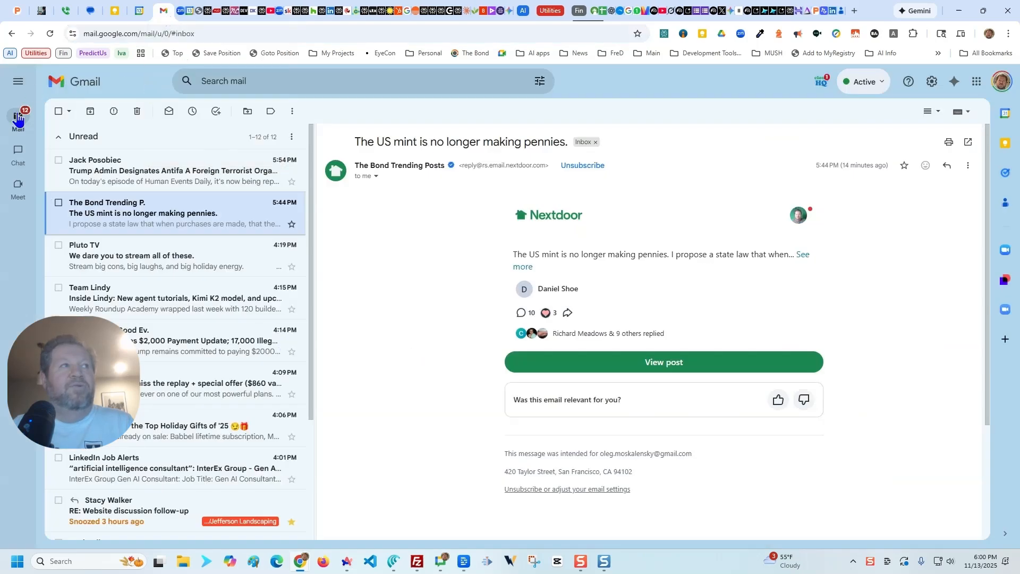
{"action": "mouse_move", "coordinate": [18, 119]}
{"action": "left_click", "coordinate": [101, 120]}
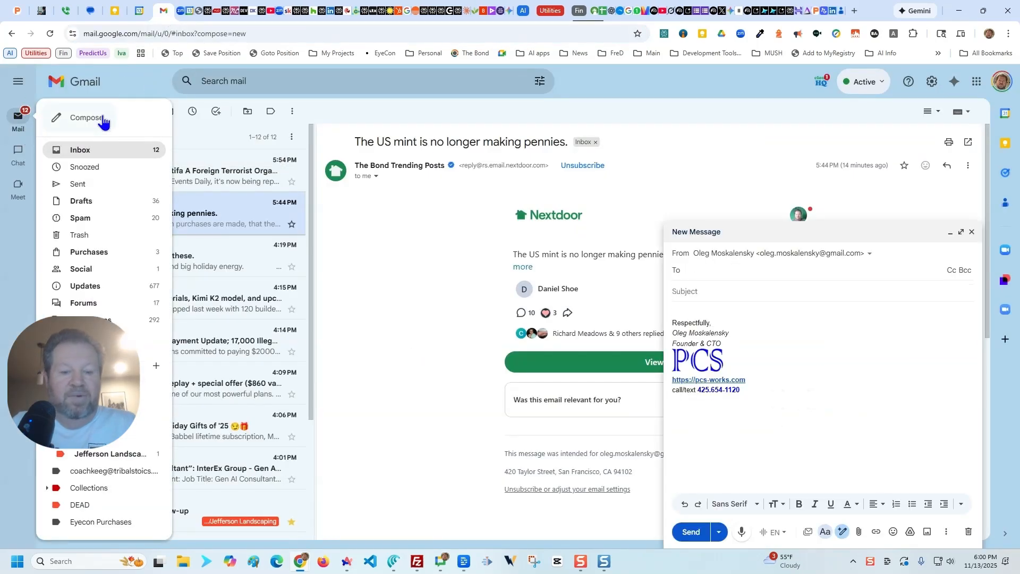
{"action": "type", "text": "li"}
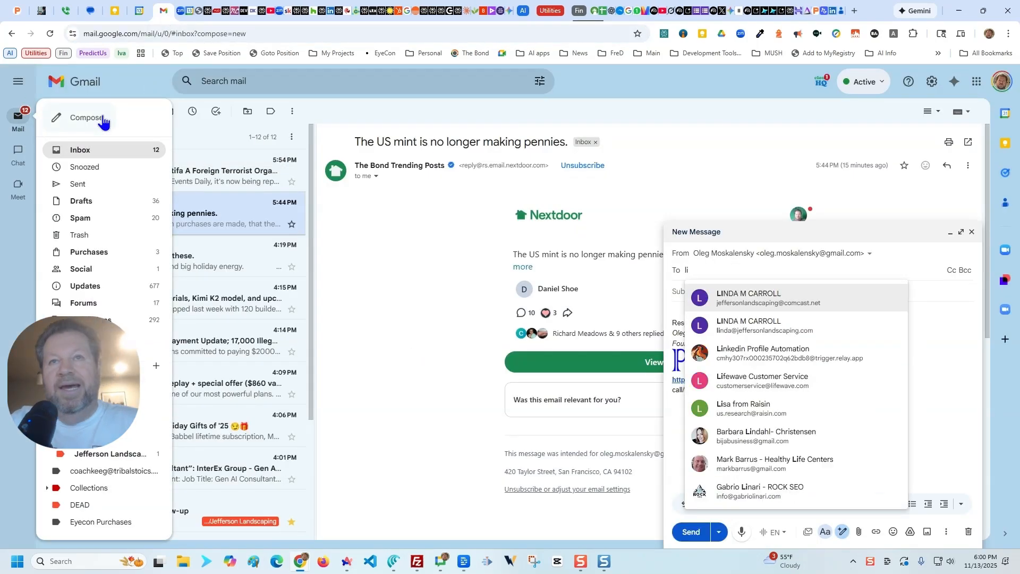
{"action": "type", "text": "nke"}
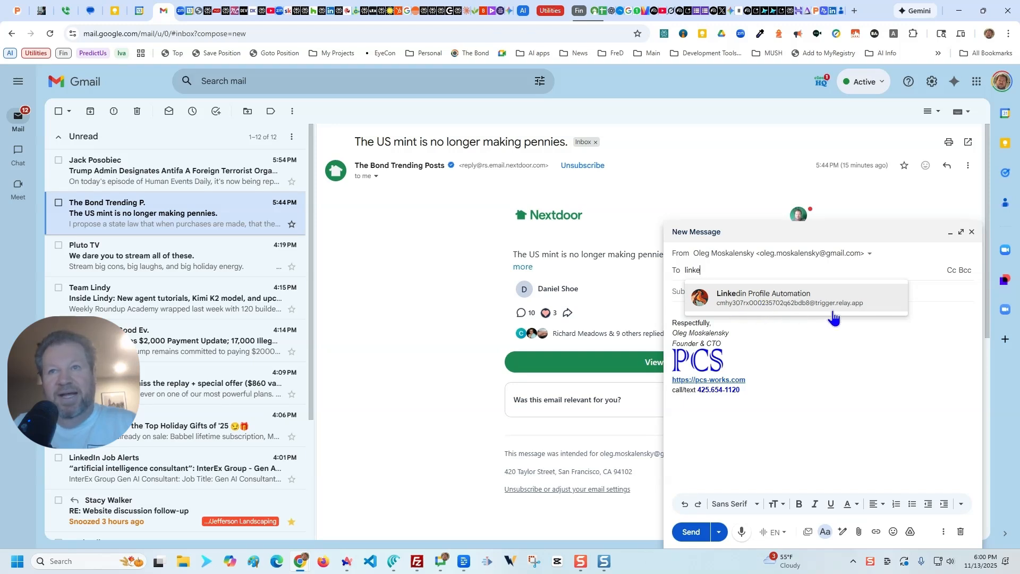
{"action": "left_click", "coordinate": [801, 299]}
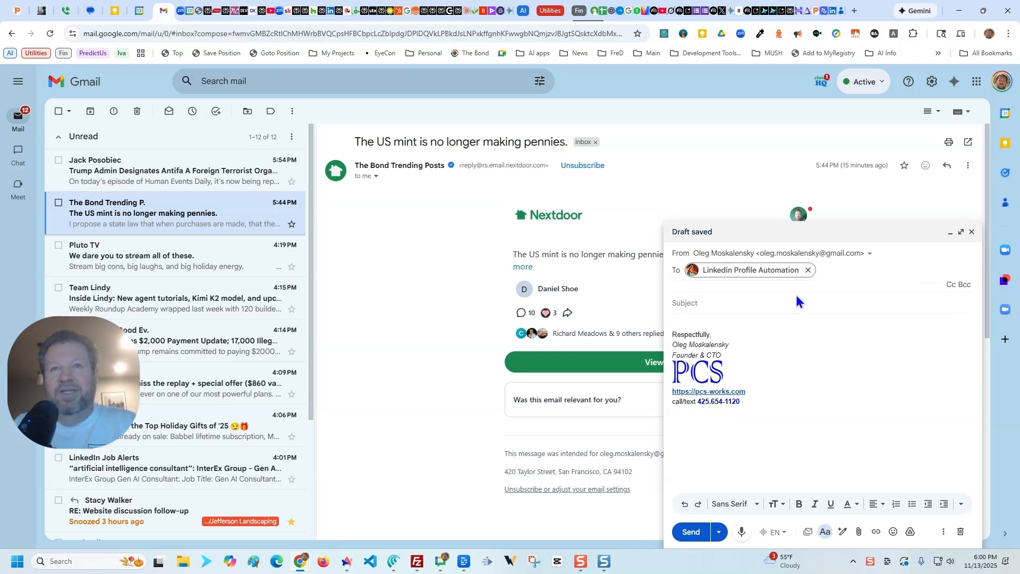
Step: Paste the copied LinkedIn profile URL into the message body and send the email without a subject
{"action": "left_click", "coordinate": [700, 323]}
{"action": "key", "text": "ctrl+v"}
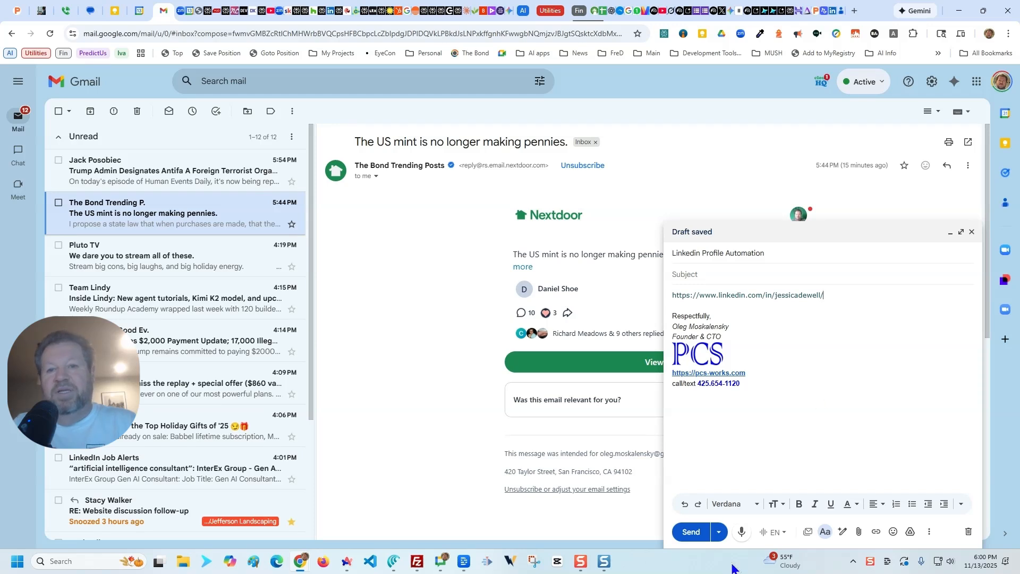
{"action": "left_click", "coordinate": [691, 533]}
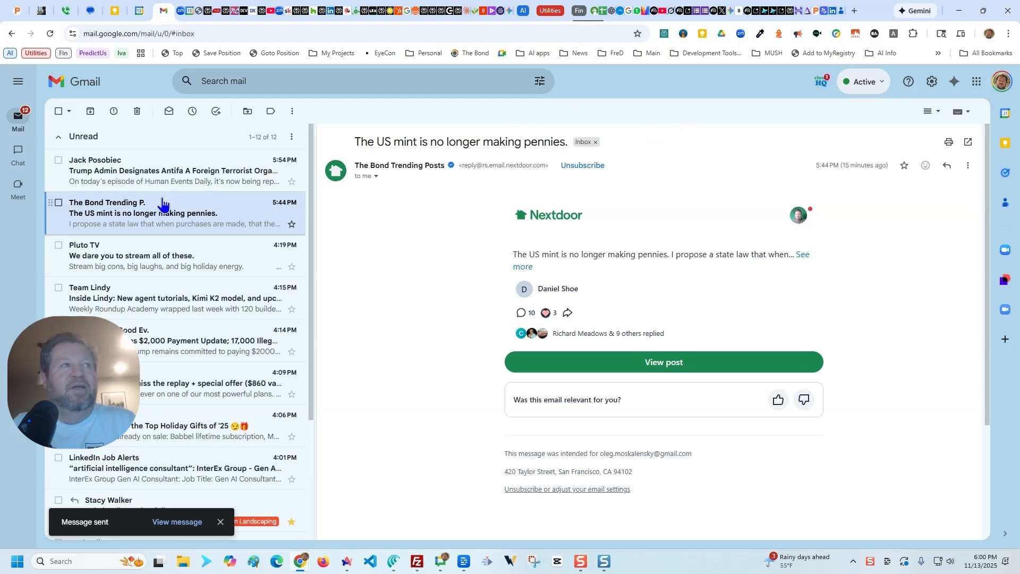
Step: Open the newly received Summary of LinkedIn Profile email in the inbox and enlarge the page to read it
{"action": "mouse_move", "coordinate": [18, 121]}
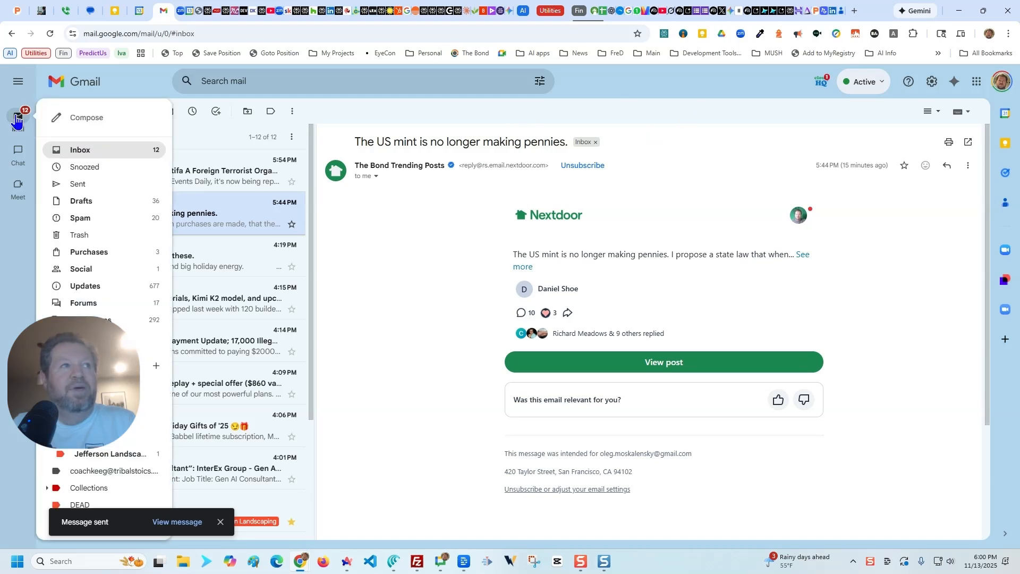
{"action": "left_click", "coordinate": [98, 152]}
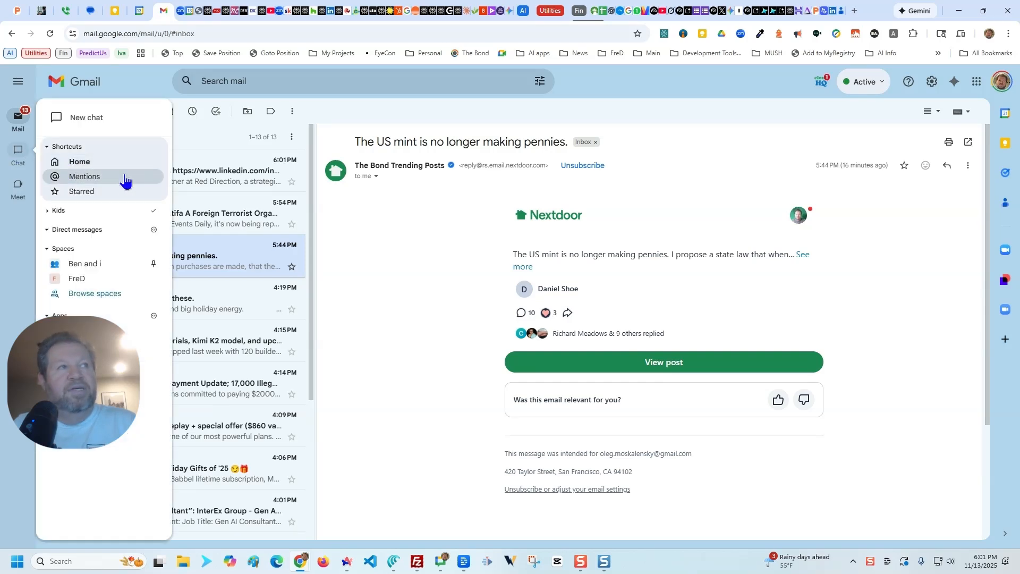
{"action": "left_click", "coordinate": [185, 179]}
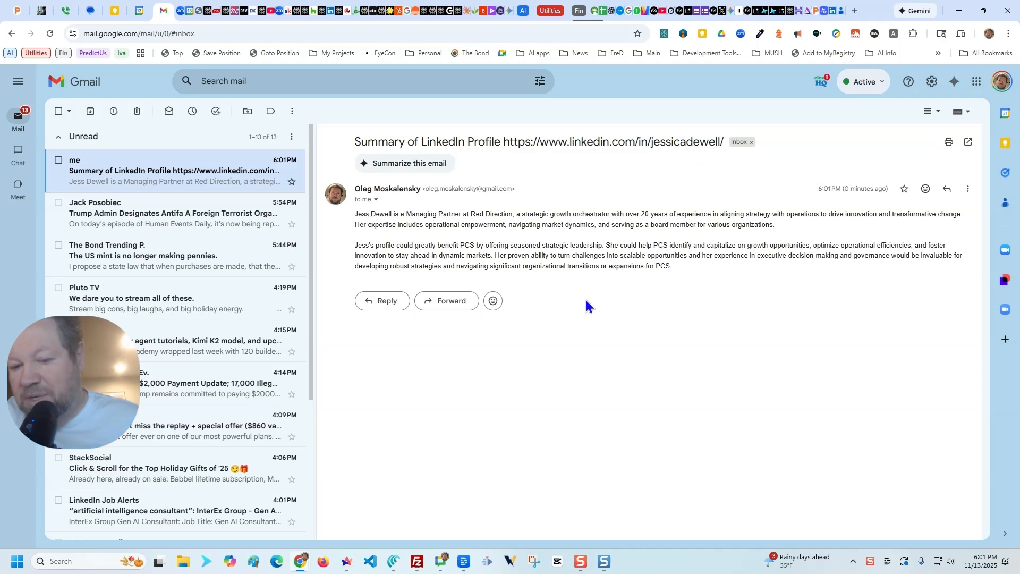
{"action": "key", "text": "ctrl+plus"}
{"action": "key", "text": "ctrl+plus"}
{"action": "key", "text": "ctrl+plus"}
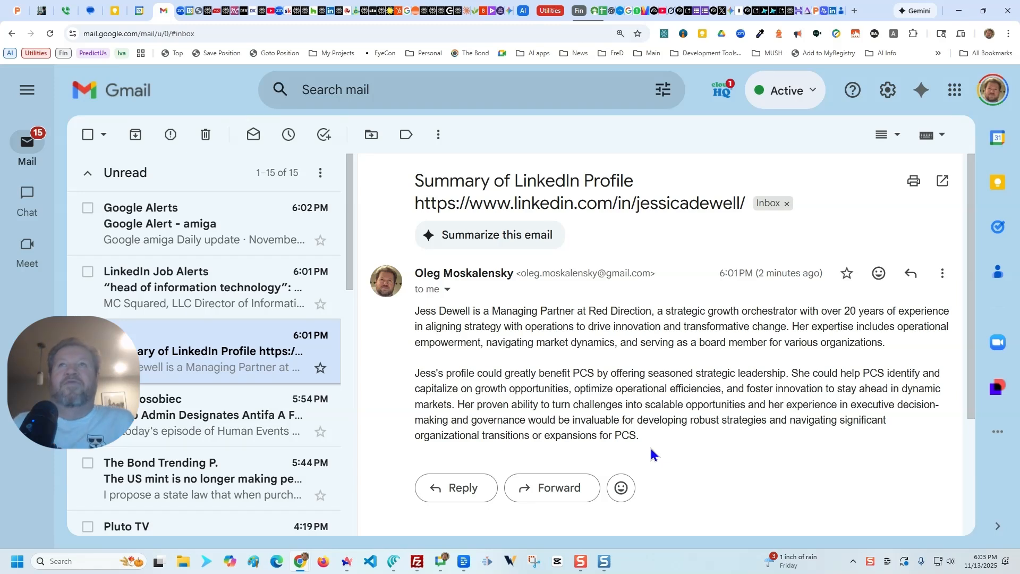
Step: Switch to Relay.app and open the Email LinkedIn Profile Eval workflow
{"action": "left_click", "coordinate": [826, 12]}
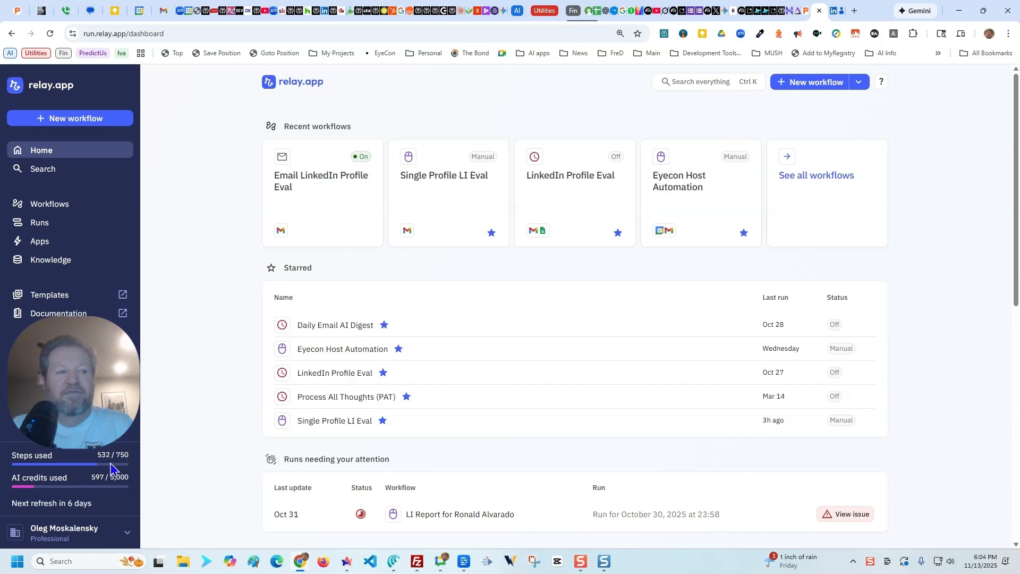
{"action": "mouse_move", "coordinate": [109, 490]}
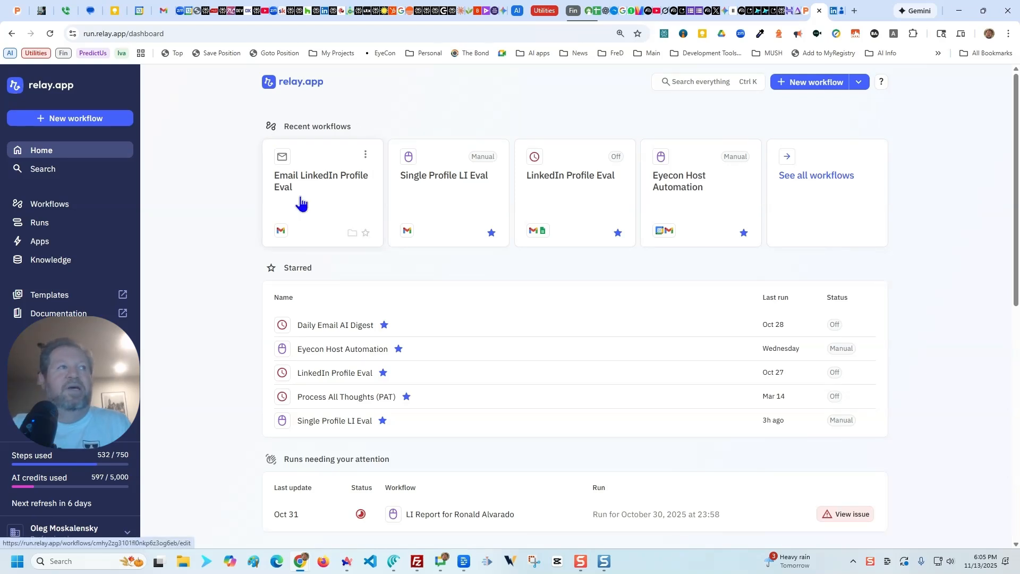
{"action": "left_click", "coordinate": [333, 192]}
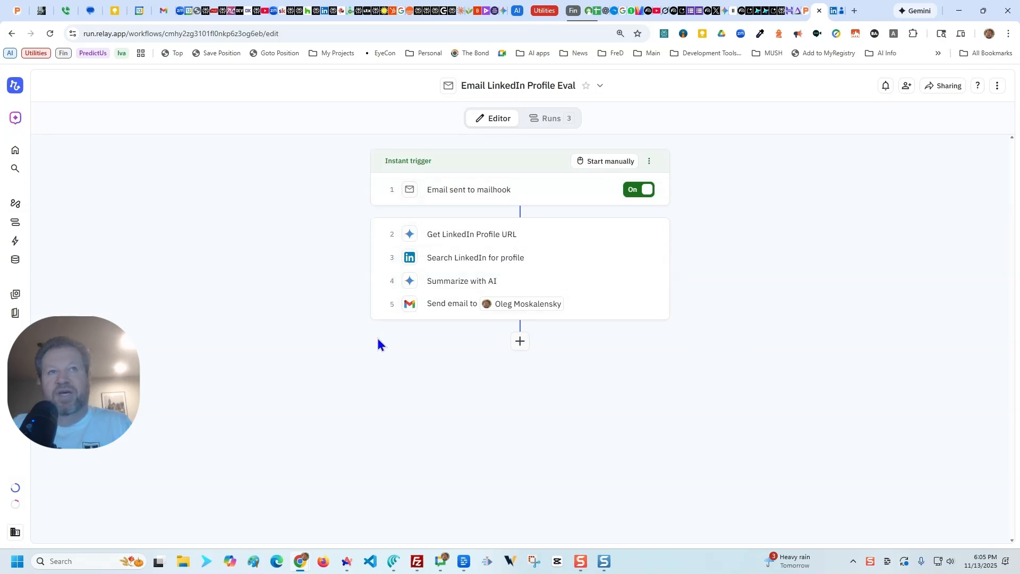
Step: Examine the settings of the mailhook email trigger and the prompt and output of the Get LinkedIn Profile URL step
{"action": "left_click", "coordinate": [488, 202]}
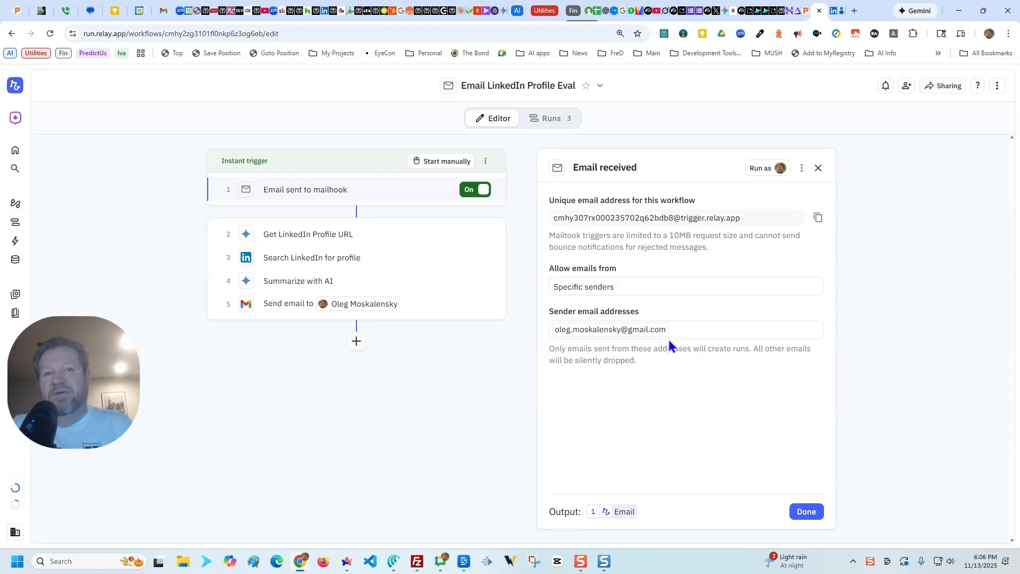
{"action": "left_click", "coordinate": [803, 513]}
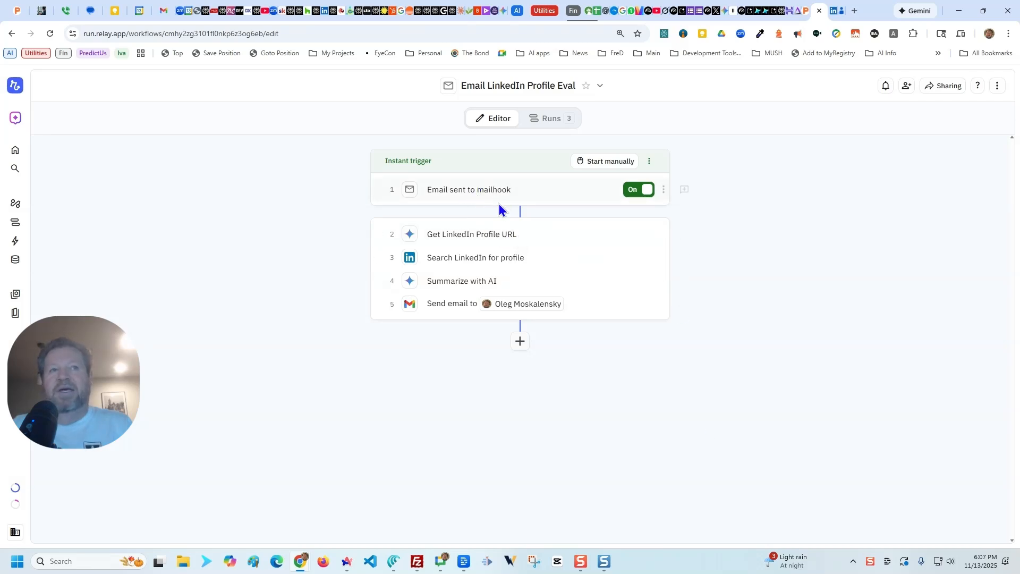
{"action": "left_click", "coordinate": [475, 240]}
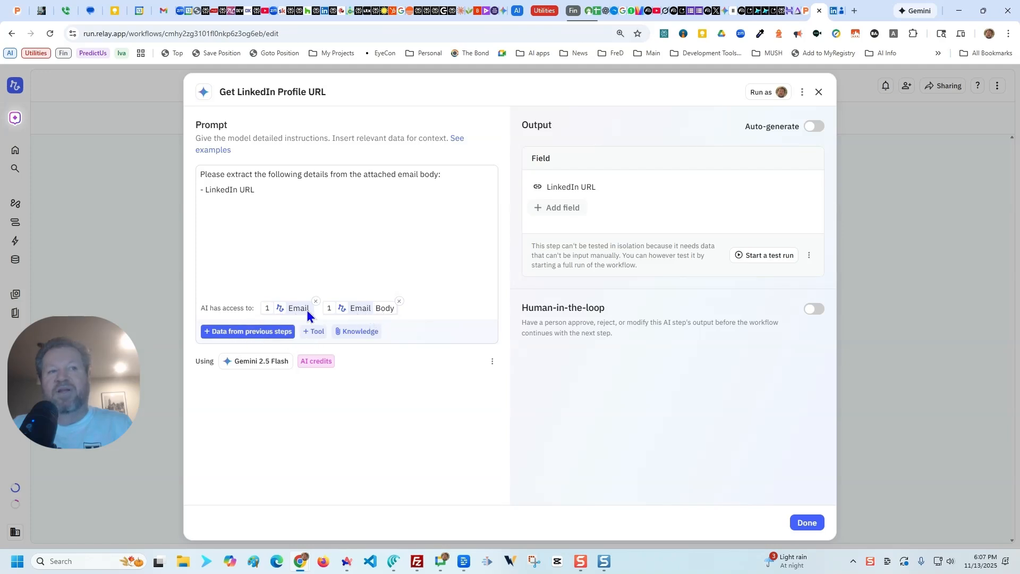
{"action": "mouse_move", "coordinate": [374, 311]}
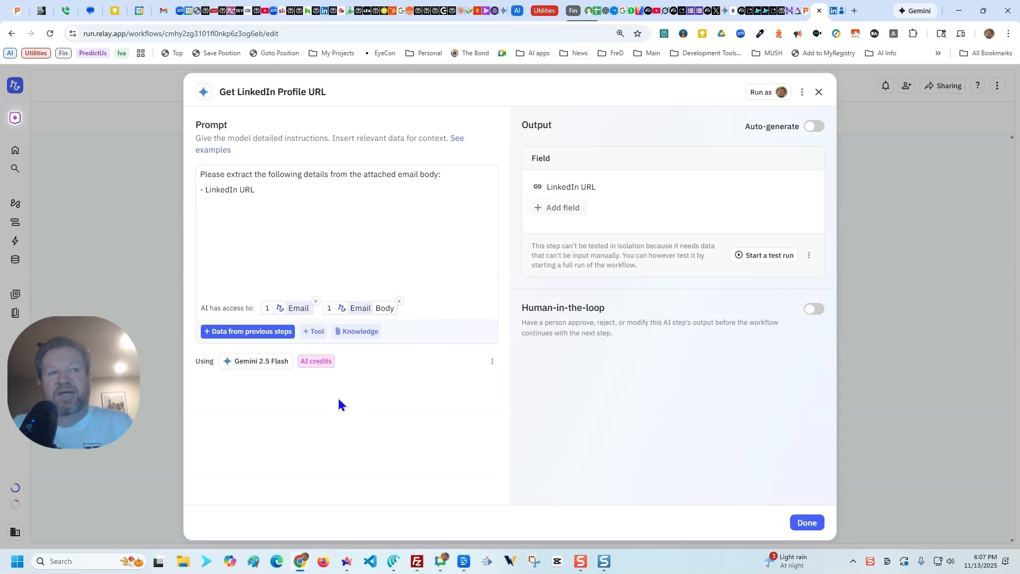
{"action": "left_click", "coordinate": [806, 523]}
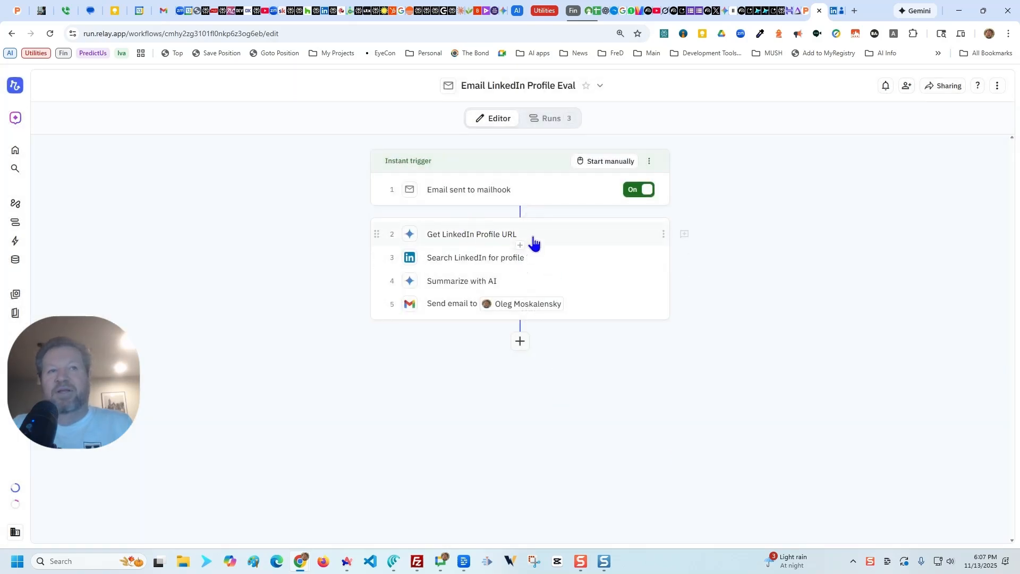
Step: Examine the settings of the workflow's Search LinkedIn for profile, Summarize with AI and Send email steps
{"action": "left_click", "coordinate": [482, 262]}
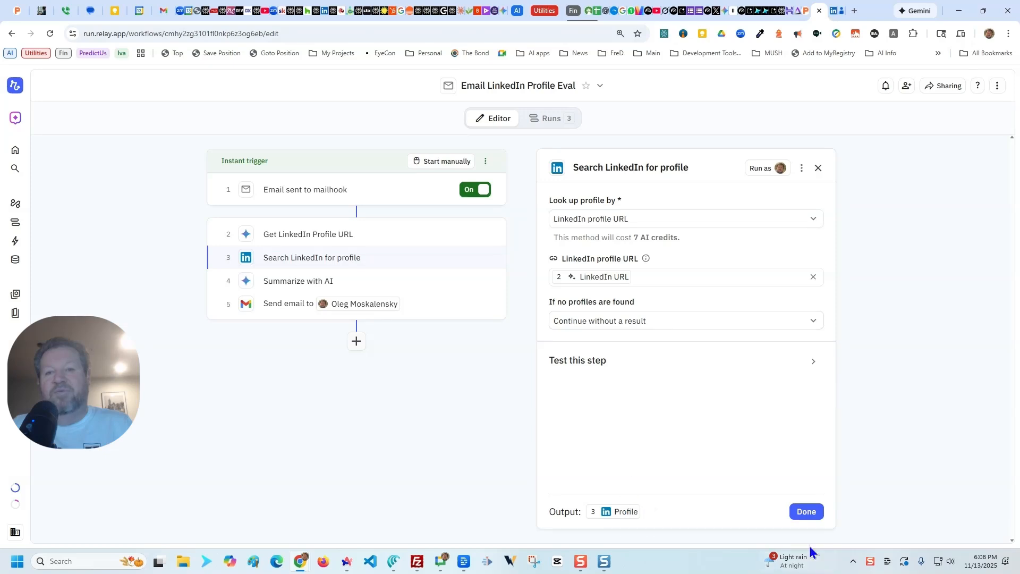
{"action": "left_click", "coordinate": [807, 512]}
{"action": "left_click", "coordinate": [449, 280]}
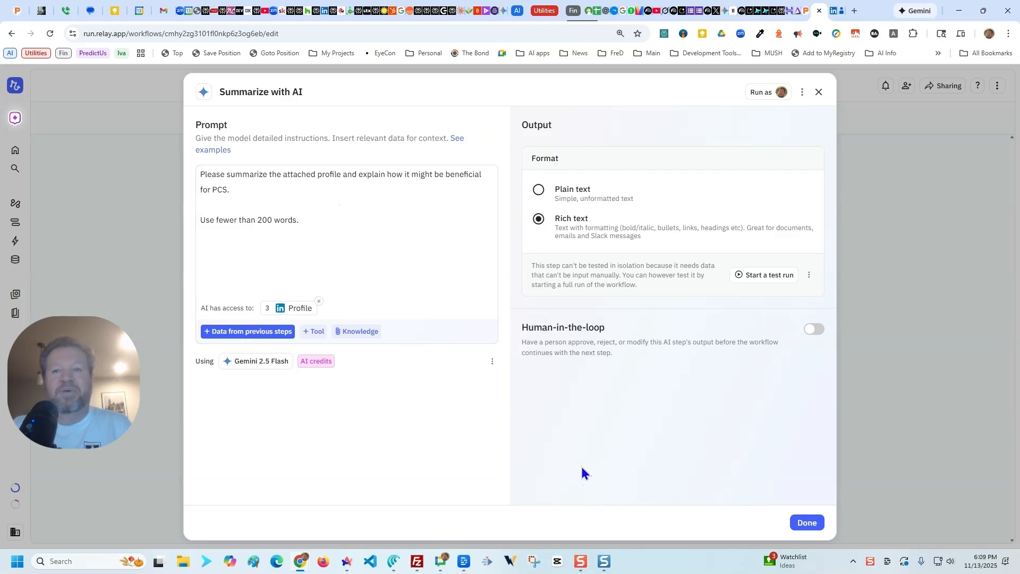
{"action": "left_click", "coordinate": [810, 523]}
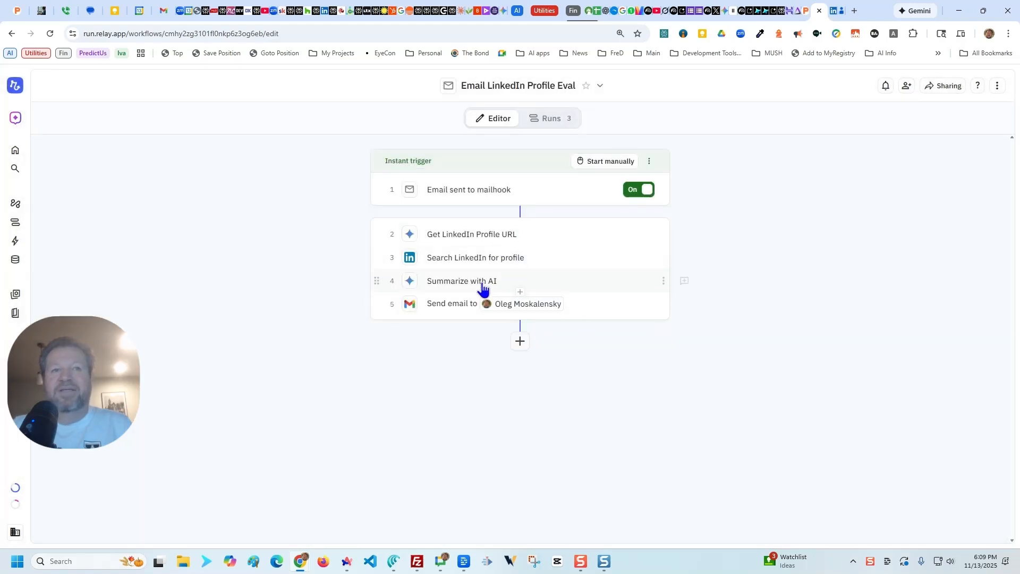
{"action": "left_click", "coordinate": [461, 314]}
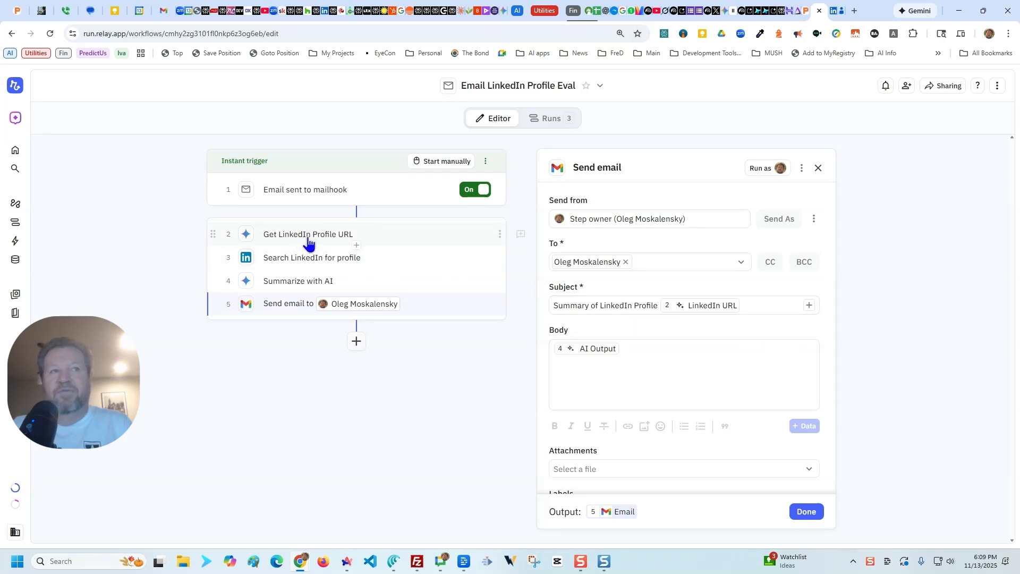
Step: Examine the remaining settings of the Send email step, including its body, attachments and labels, and close it
{"action": "scroll", "coordinate": [680, 386], "scroll_direction": "down", "scroll_amount": 1}
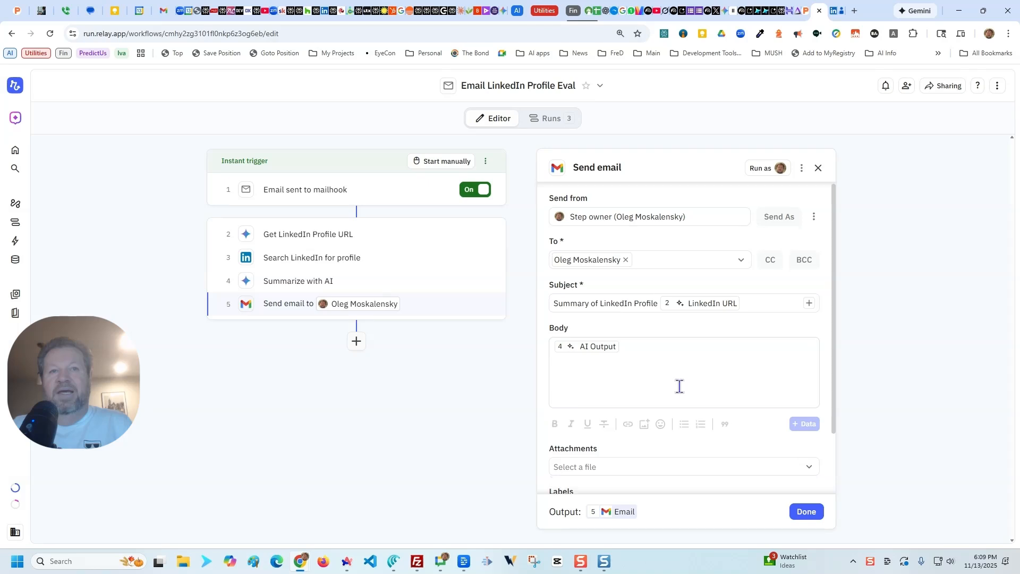
{"action": "scroll", "coordinate": [680, 386], "scroll_direction": "down", "scroll_amount": 2}
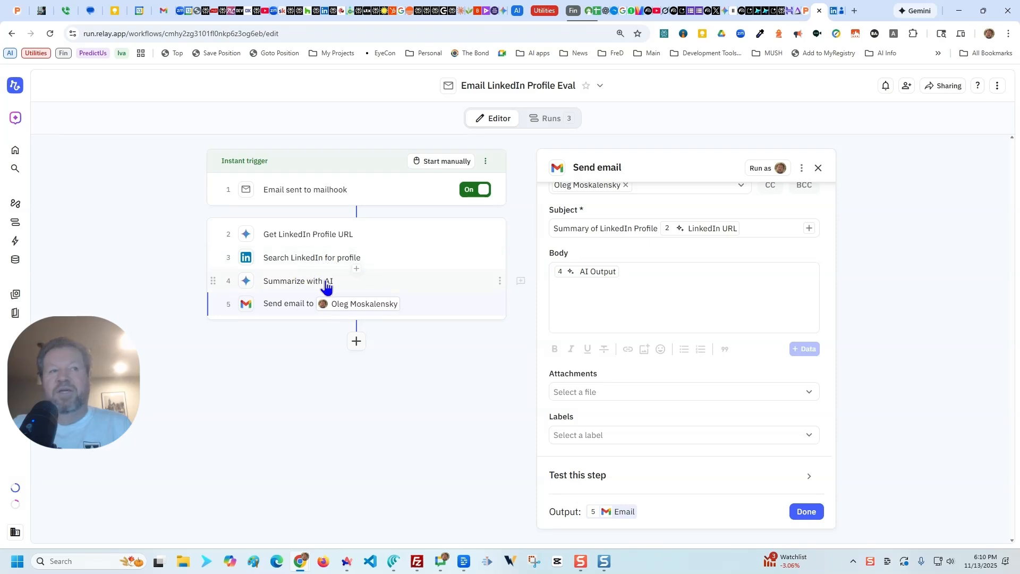
{"action": "mouse_move", "coordinate": [340, 309]}
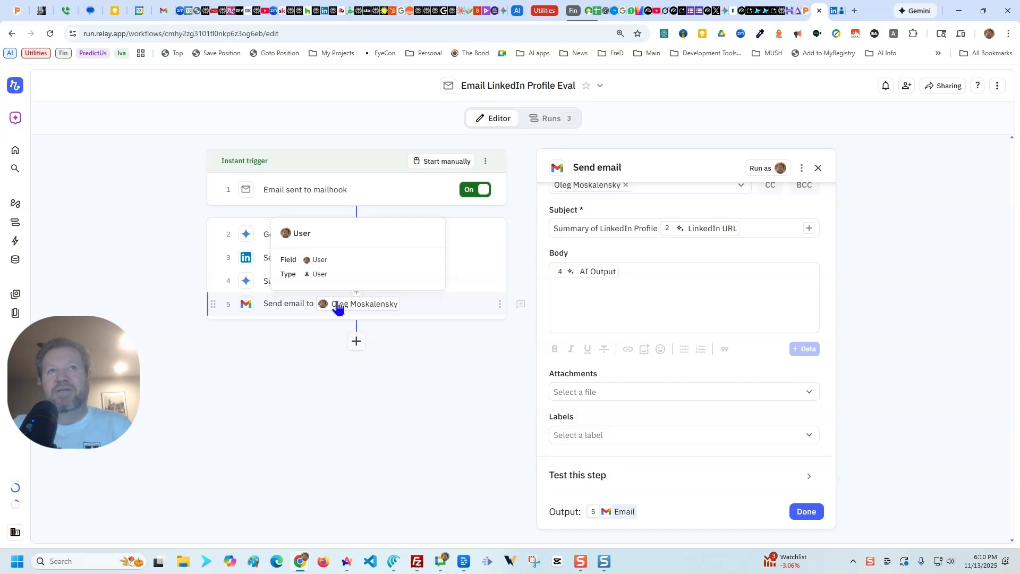
{"action": "left_click", "coordinate": [409, 351]}
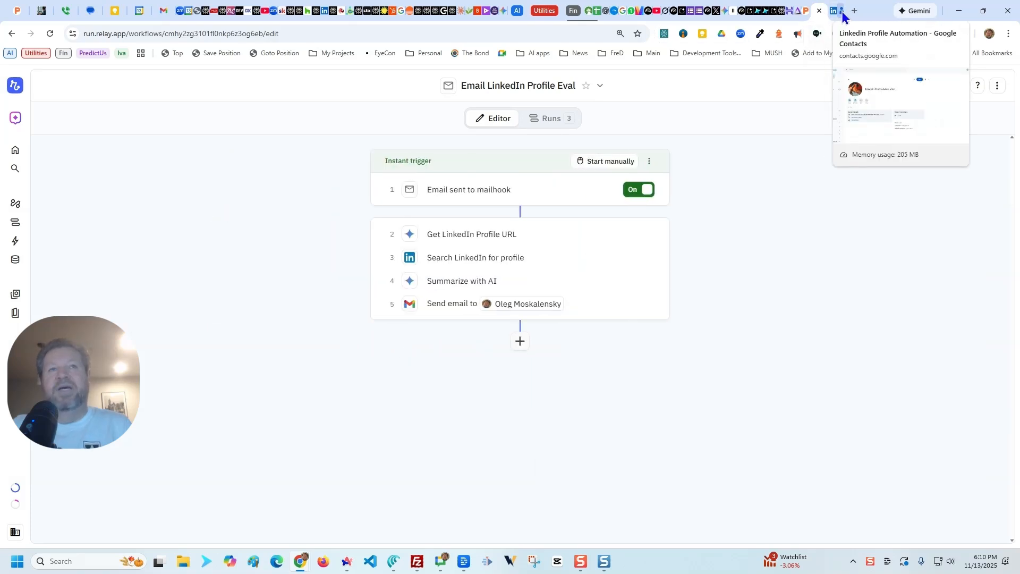
Step: Examine the mailhook trigger's settings and the Linkedin Profile Automation contact in Google Contacts, and return to the contact list
{"action": "left_click", "coordinate": [485, 192]}
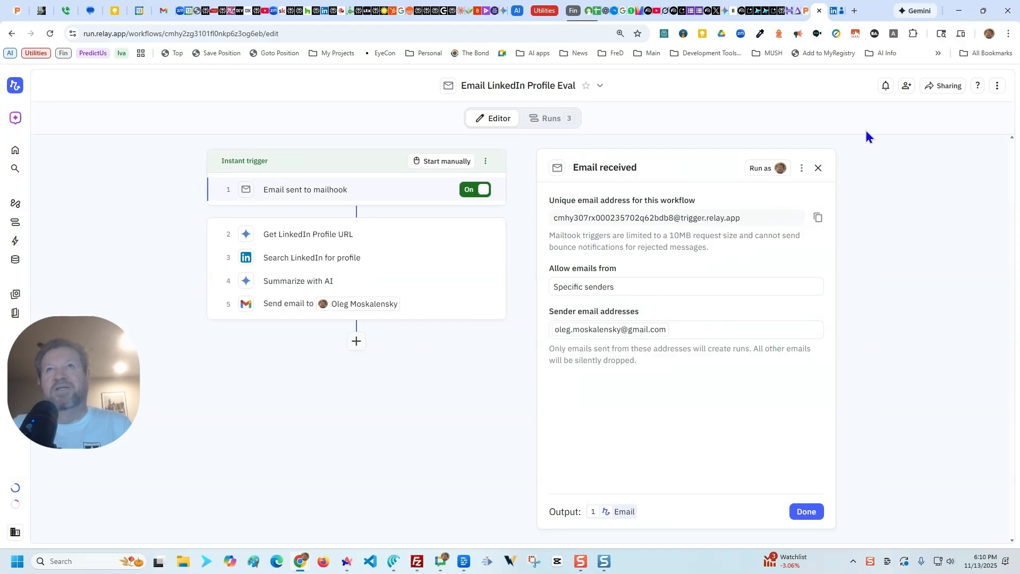
{"action": "left_click", "coordinate": [838, 12]}
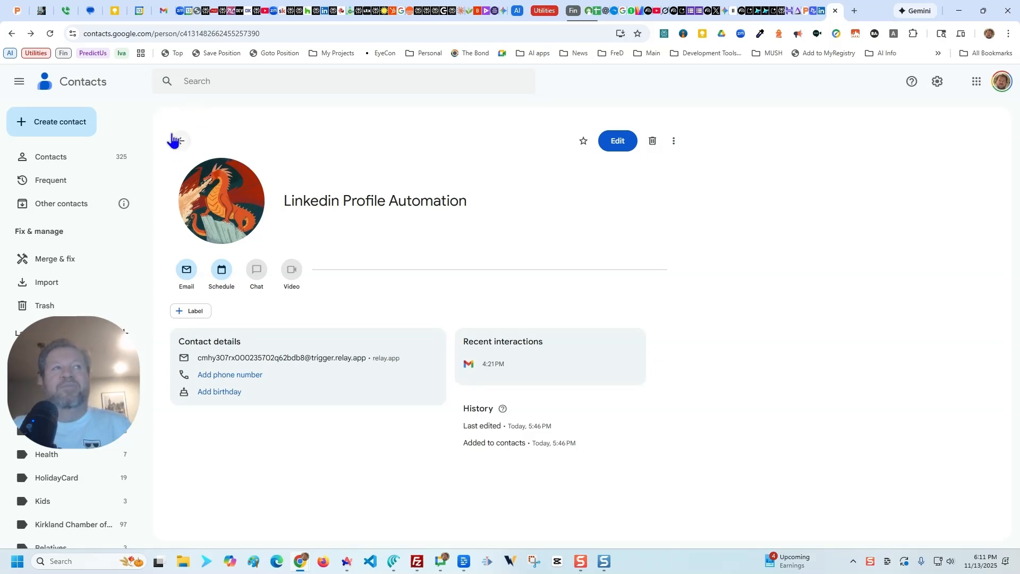
{"action": "left_click", "coordinate": [186, 143]}
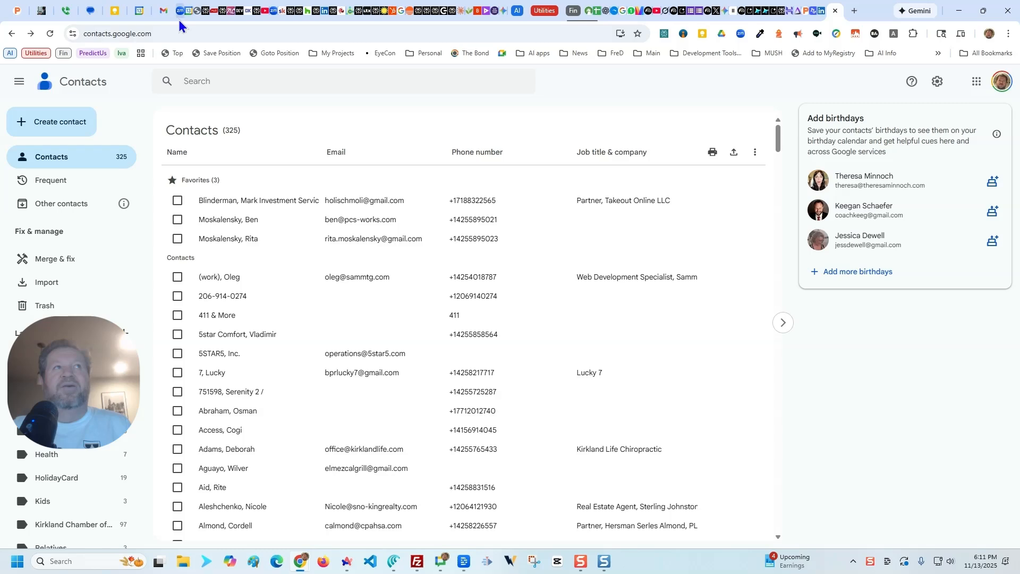
Step: Switch to LinkedIn, open the account owner's own profile page and copy its URL
{"action": "left_click", "coordinate": [164, 11]}
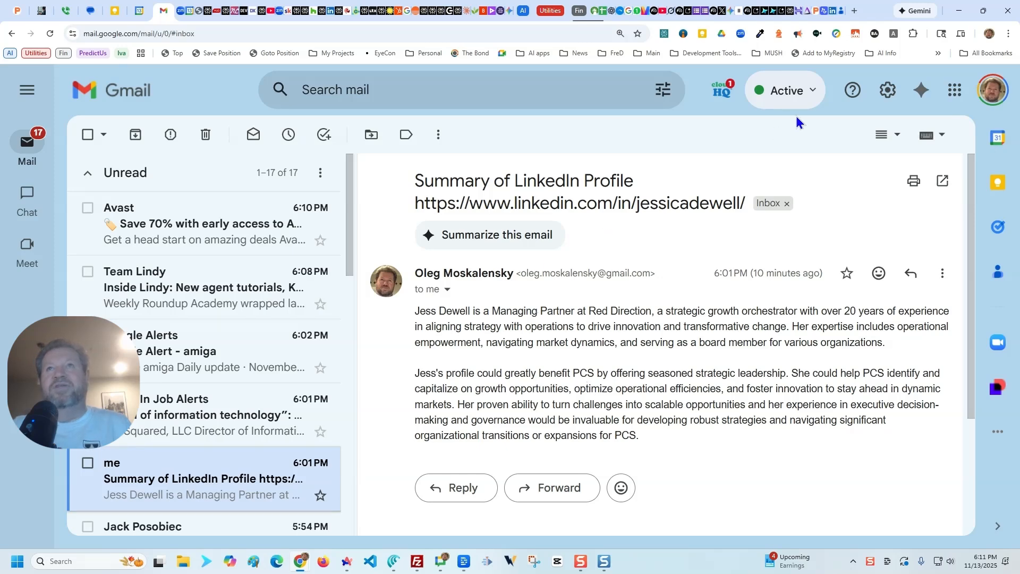
{"action": "left_click", "coordinate": [835, 15]}
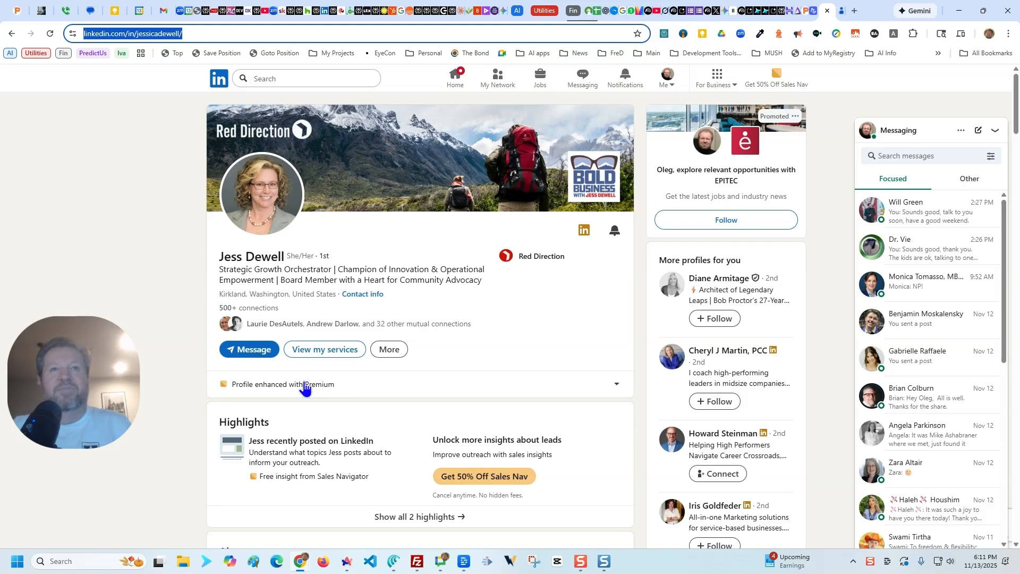
{"action": "left_click", "coordinate": [668, 79]}
{"action": "left_click", "coordinate": [617, 158]}
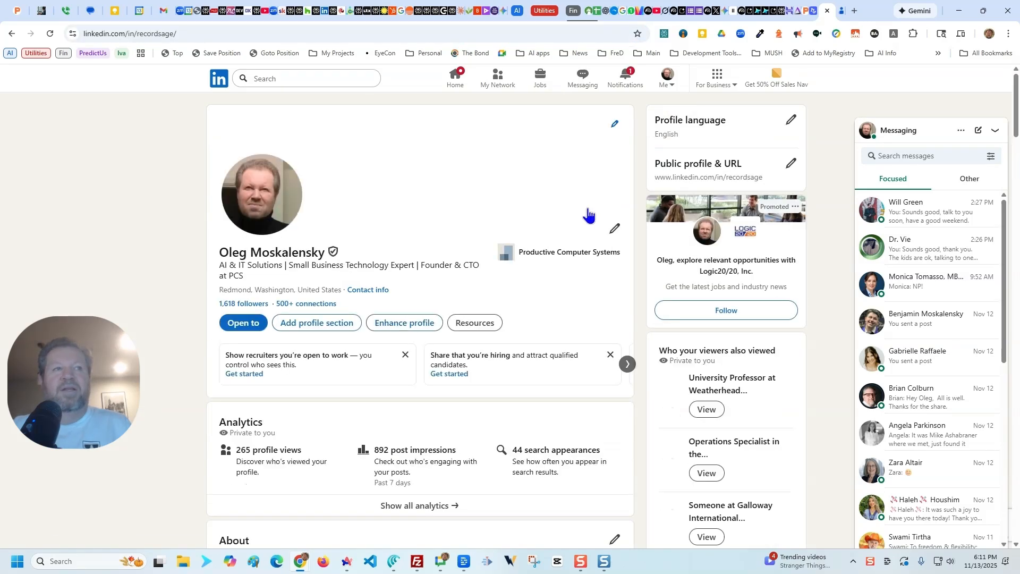
{"action": "left_click", "coordinate": [195, 40]}
{"action": "key", "text": "ctrl+c"}
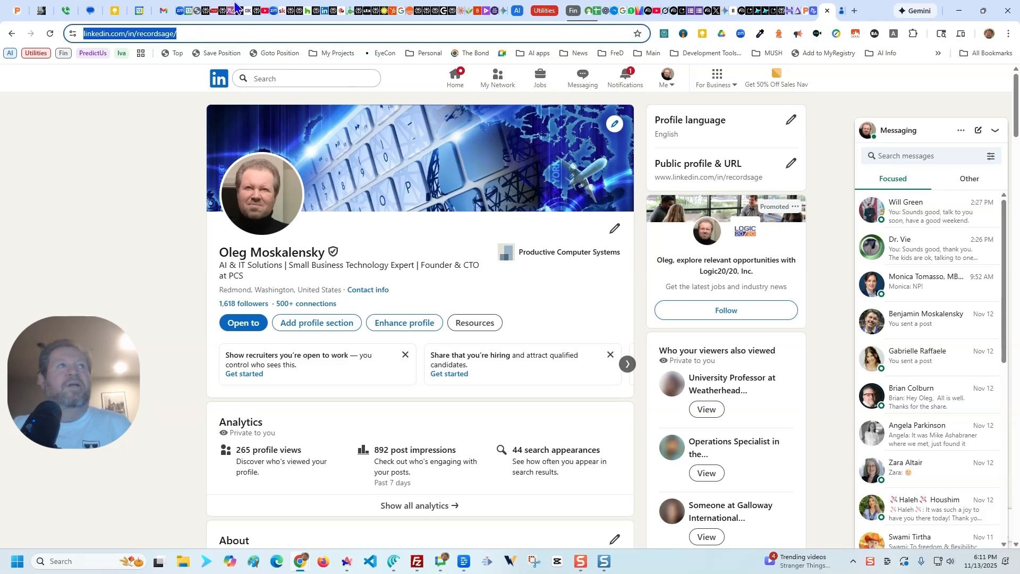
Step: Switch to Gmail and start a new email addressed to the Linkedin Profile Automation contact
{"action": "left_click", "coordinate": [163, 11]}
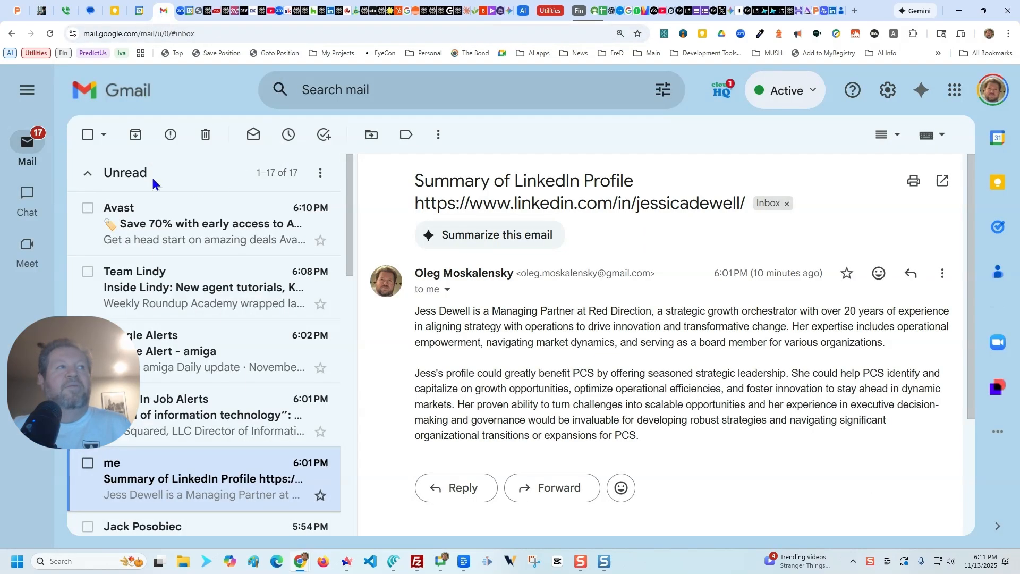
{"action": "mouse_move", "coordinate": [28, 141]}
{"action": "left_click", "coordinate": [139, 155]}
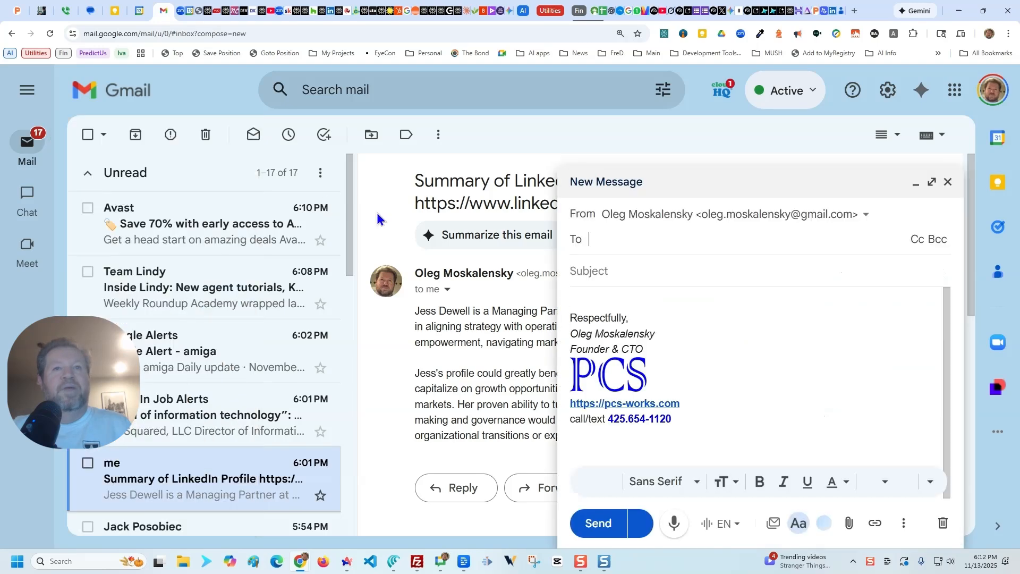
{"action": "left_click", "coordinate": [603, 250]}
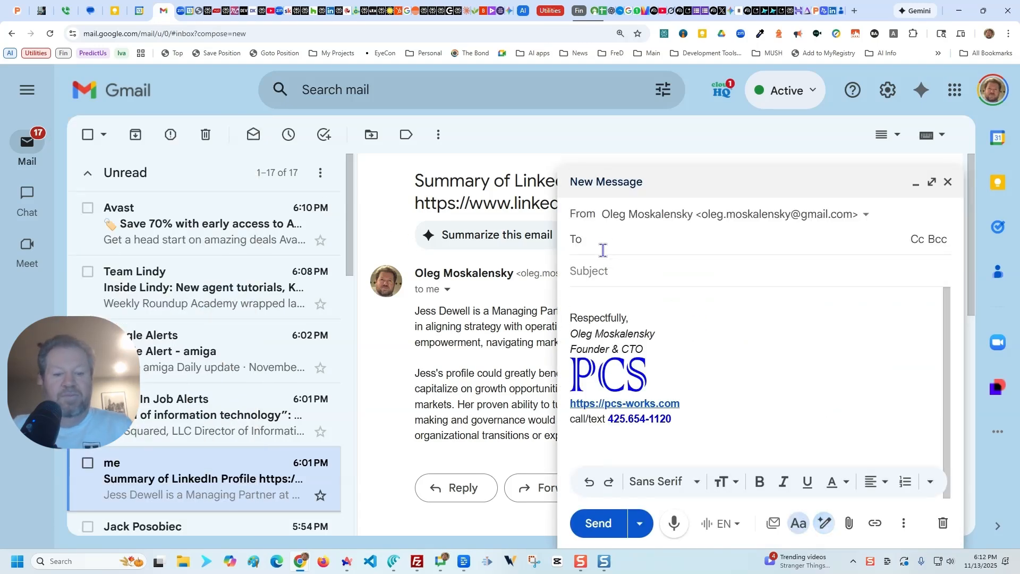
{"action": "type", "text": "linked"}
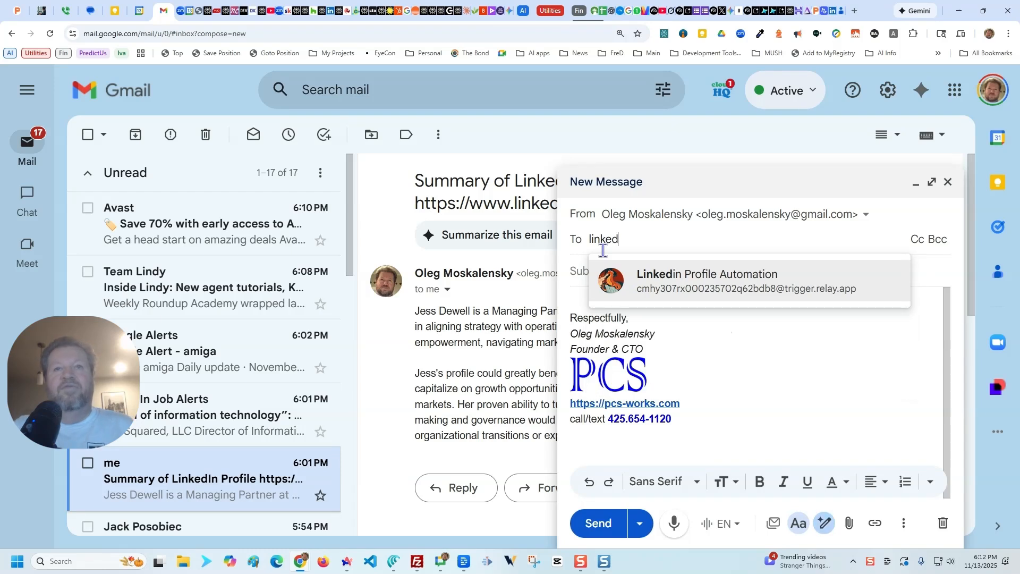
{"action": "left_click", "coordinate": [689, 279]}
Step: Paste the copied LinkedIn profile URL into the email body above the signature and send the message
{"action": "left_click", "coordinate": [629, 307]}
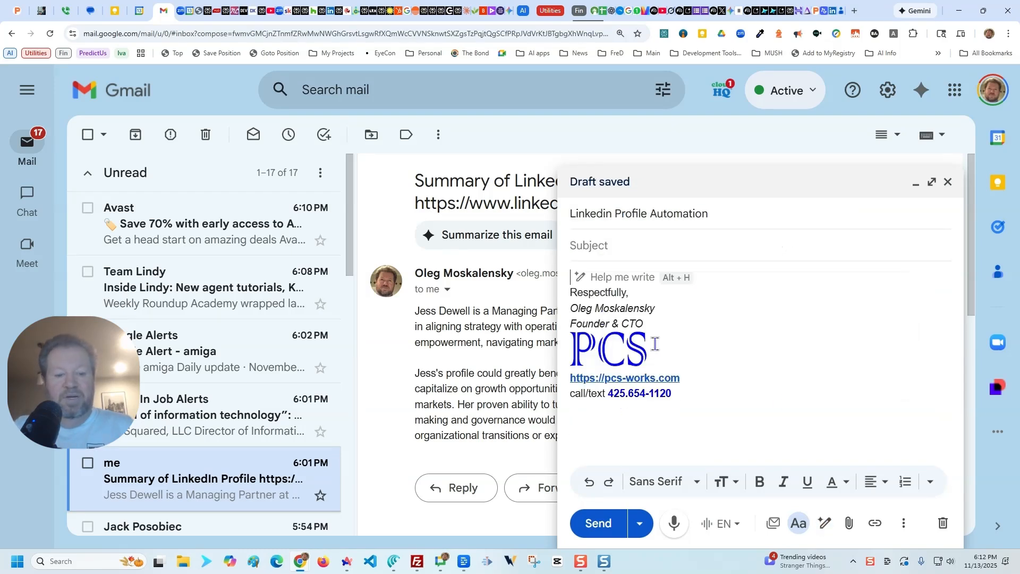
{"action": "key", "text": "ctrl+v"}
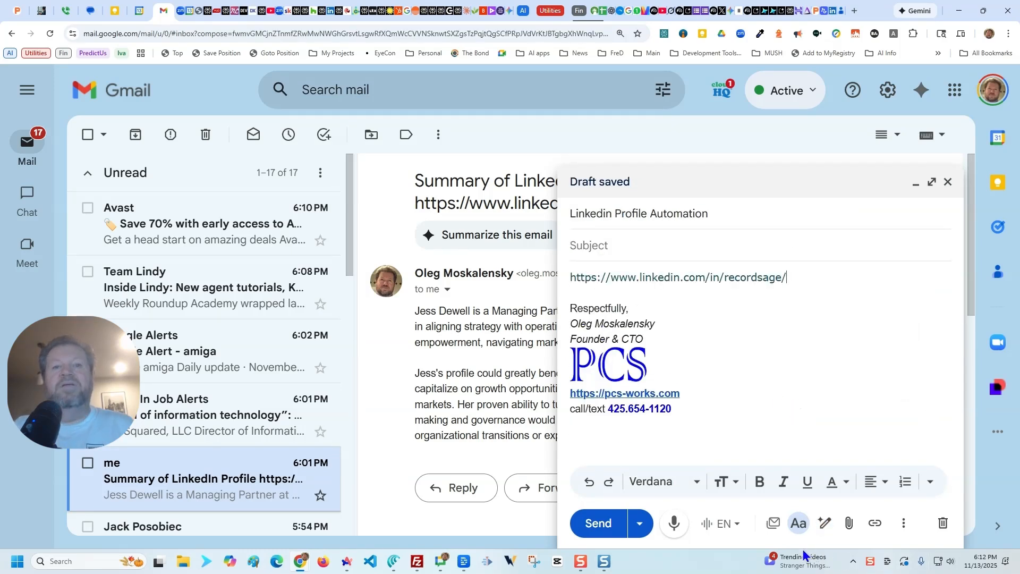
{"action": "left_click", "coordinate": [610, 522]}
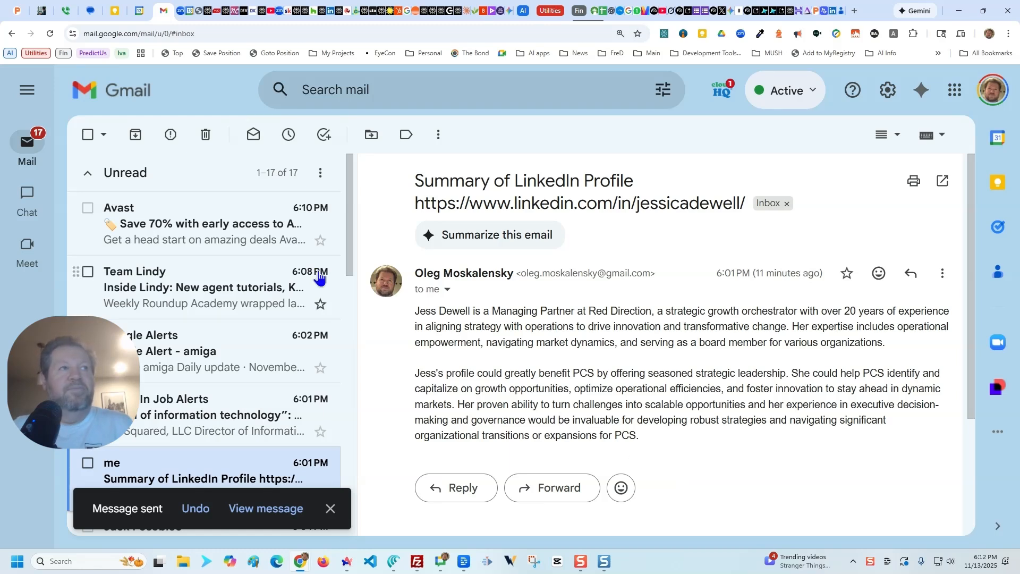
Step: Switch to Relay.app and open the November 13, 2025 18:12 run of the Email LinkedIn Profile Eval workflow
{"action": "mouse_move", "coordinate": [33, 193]}
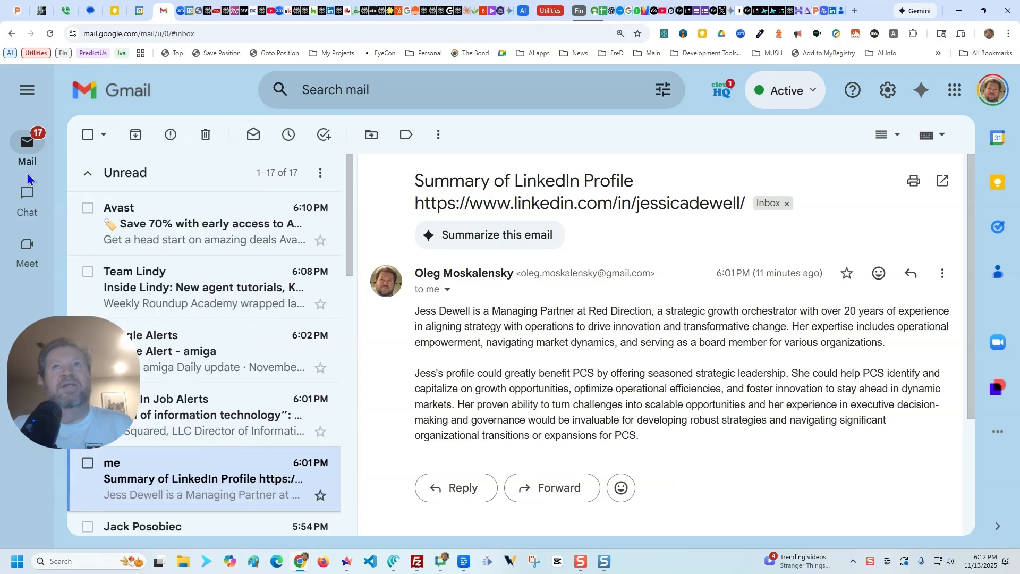
{"action": "left_click", "coordinate": [826, 13]}
{"action": "left_click", "coordinate": [550, 118]}
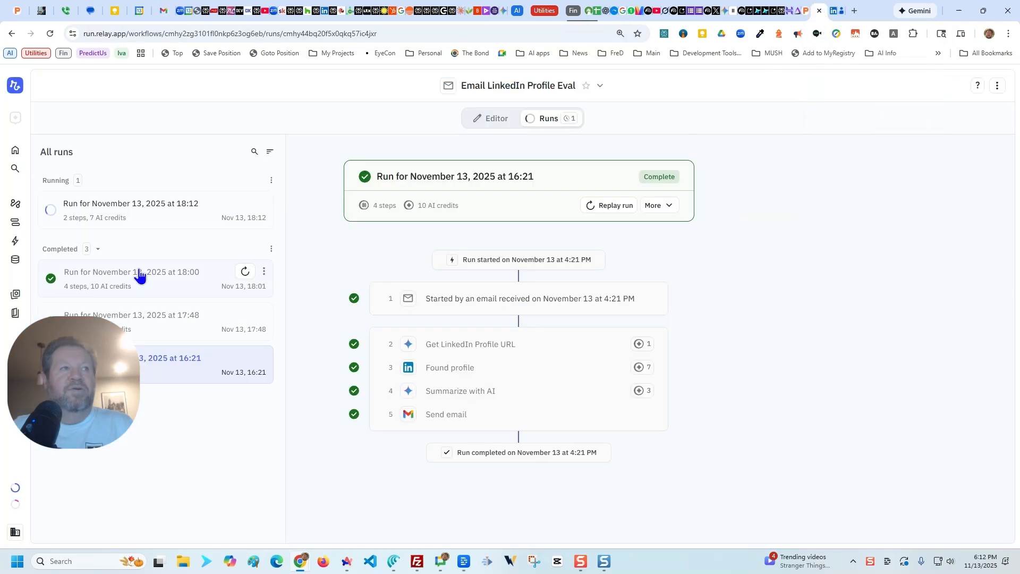
{"action": "left_click", "coordinate": [137, 208]}
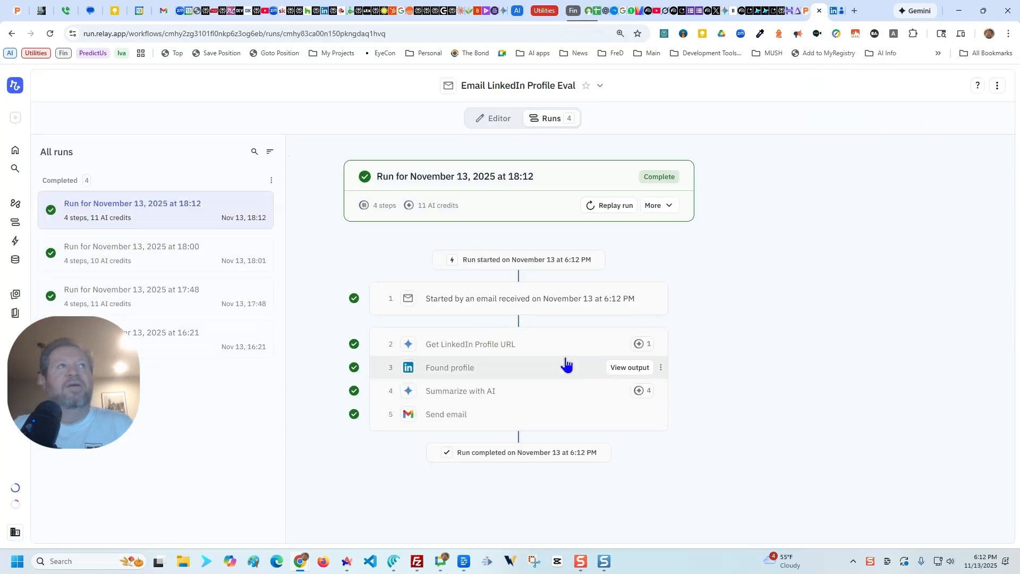
Step: Switch to Gmail, open the newest Summary of LinkedIn Profile email and read the generated summary
{"action": "left_click", "coordinate": [169, 9]}
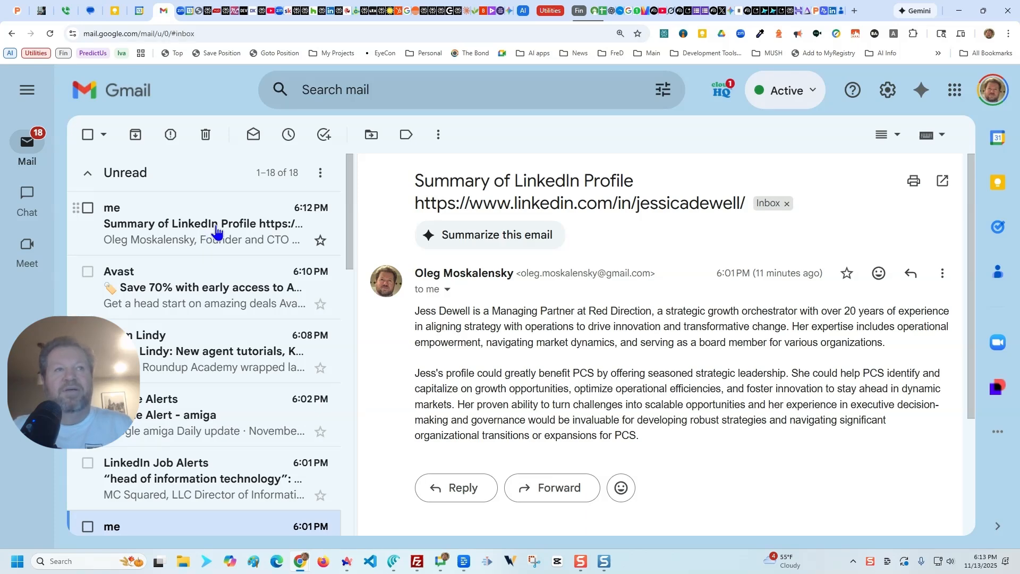
{"action": "left_click", "coordinate": [216, 232]}
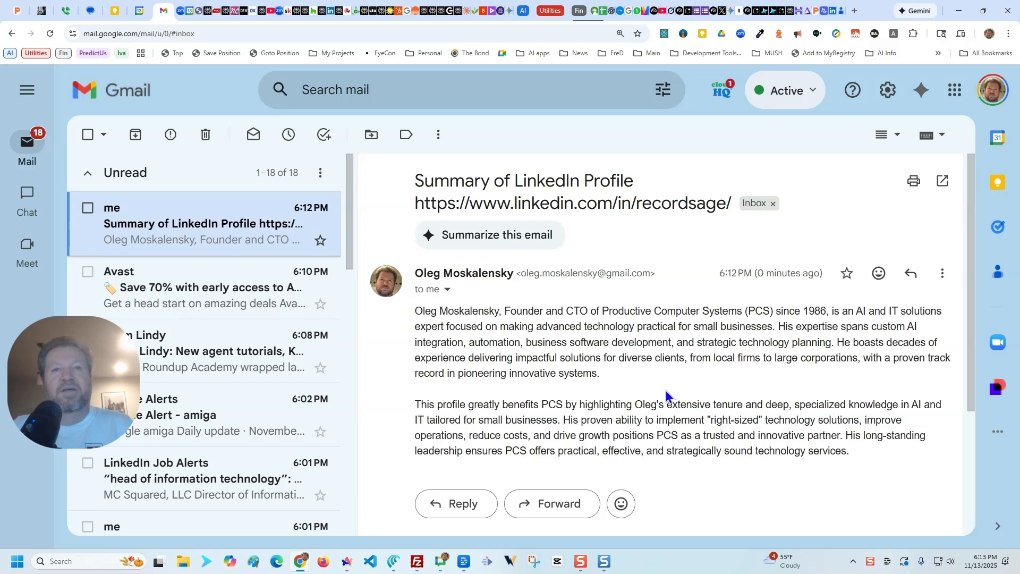
{"action": "scroll", "coordinate": [665, 396], "scroll_direction": "down", "scroll_amount": 2}
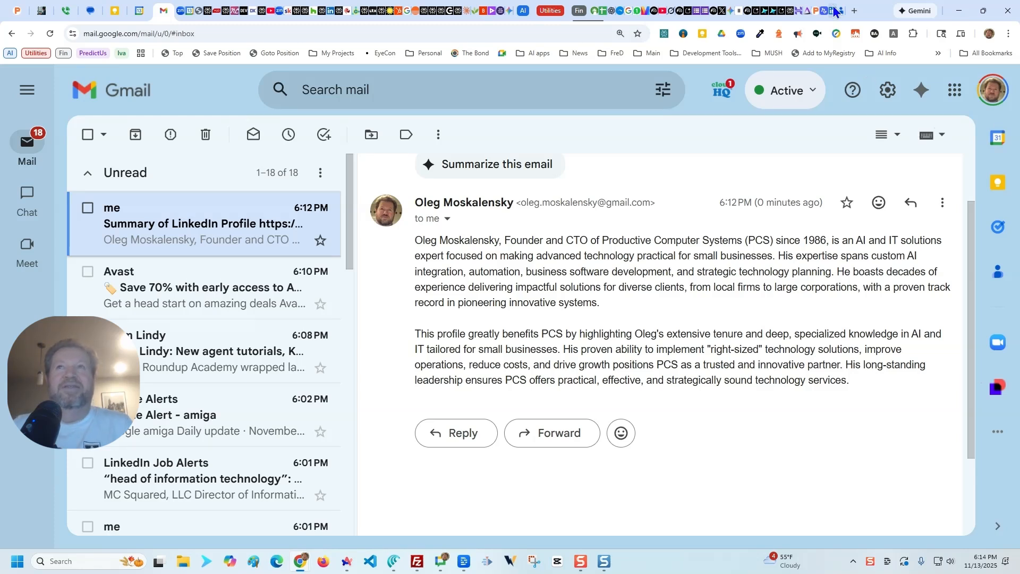
Step: Return to the workflow editor in Relay.app and review the Get LinkedIn Profile URL and Search LinkedIn for profile steps
{"action": "mouse_move", "coordinate": [827, 12]}
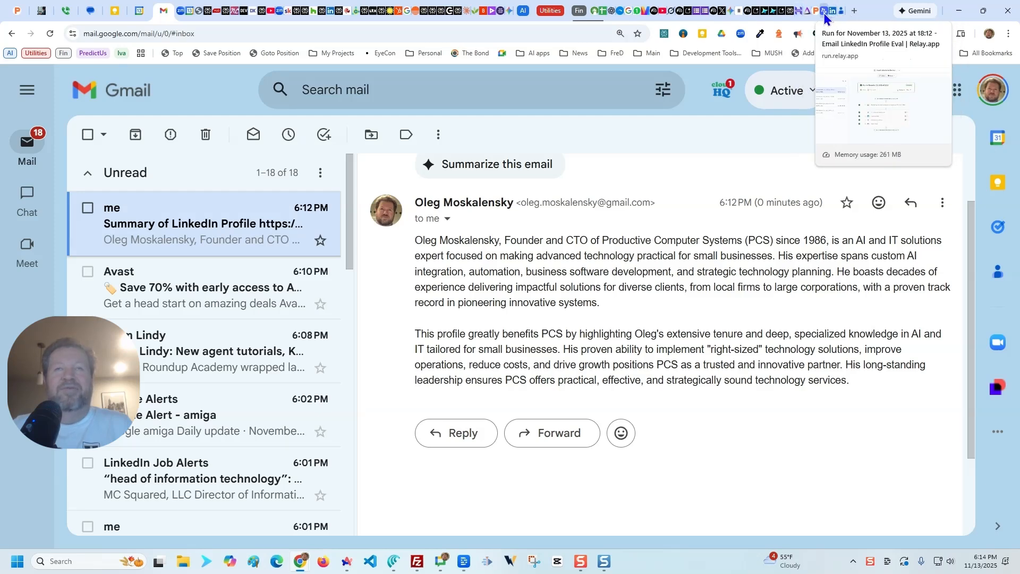
{"action": "left_click", "coordinate": [823, 12]}
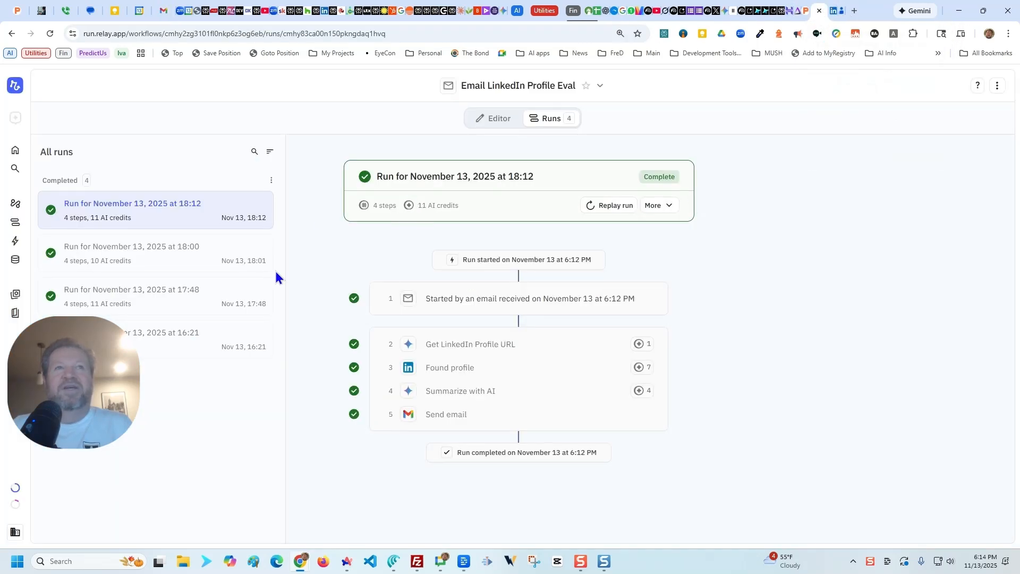
{"action": "left_click", "coordinate": [504, 119]}
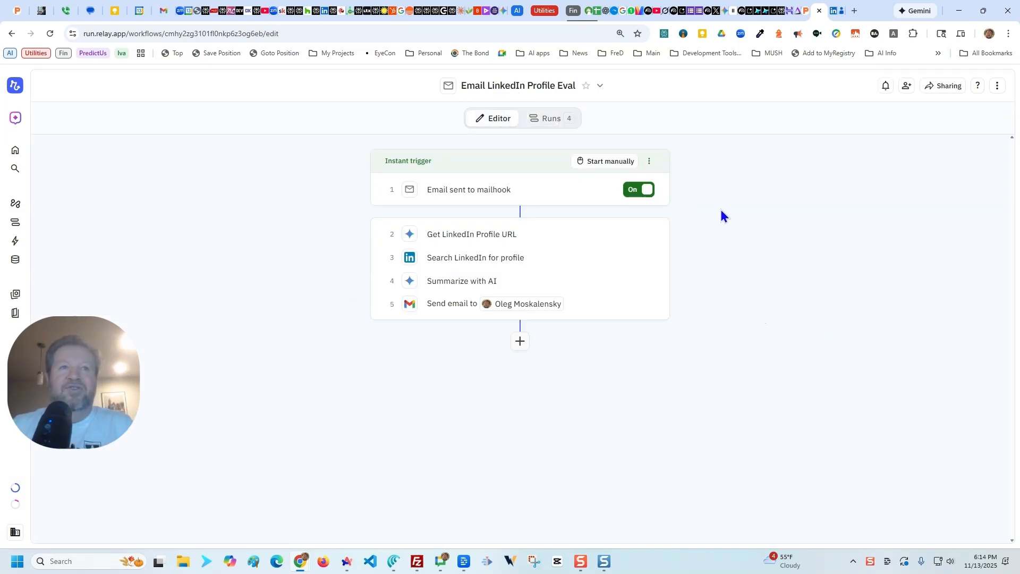
{"action": "left_click", "coordinate": [471, 235]}
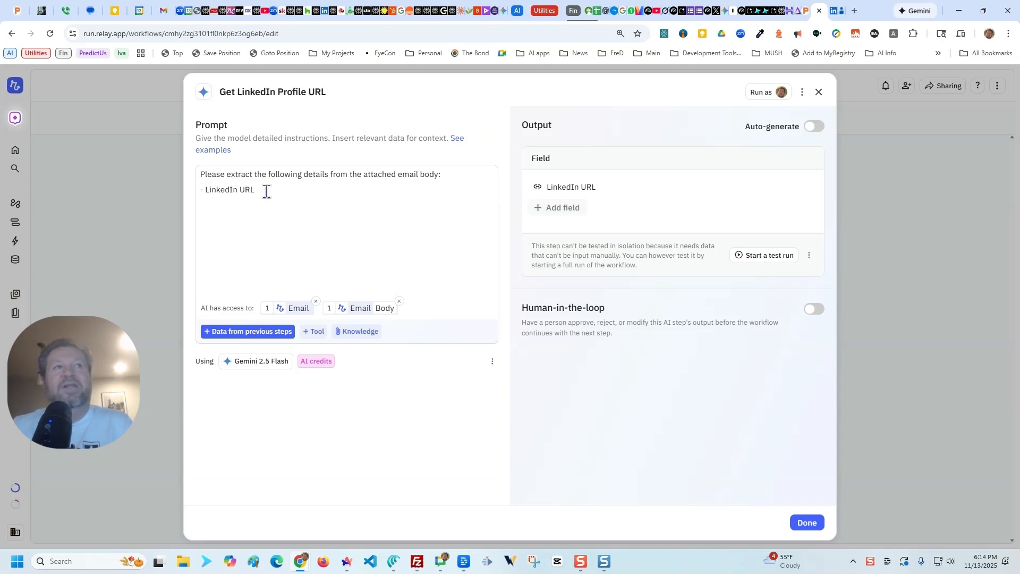
{"action": "left_click", "coordinate": [798, 522]}
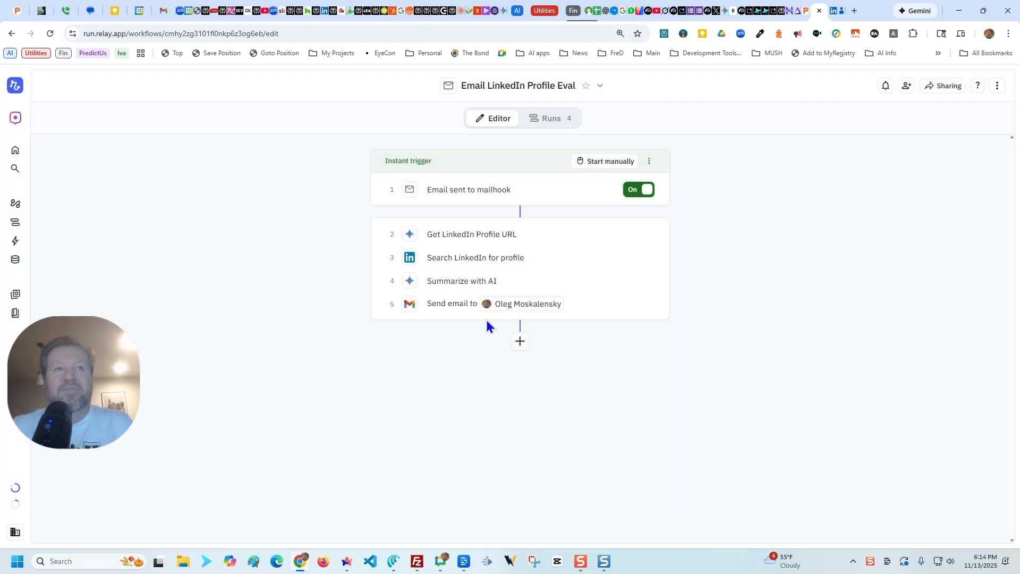
{"action": "left_click", "coordinate": [473, 259]}
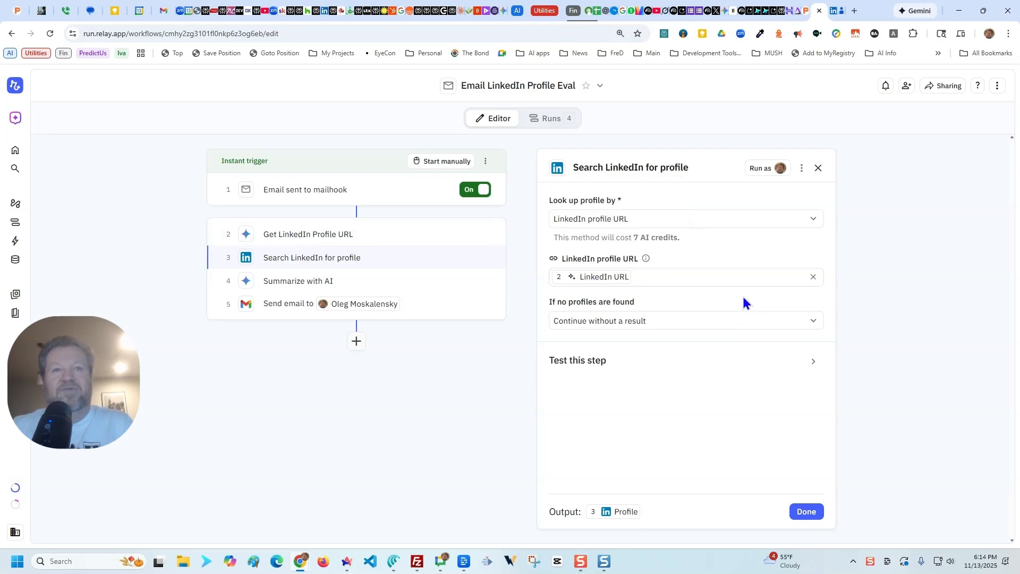
{"action": "left_click", "coordinate": [816, 517]}
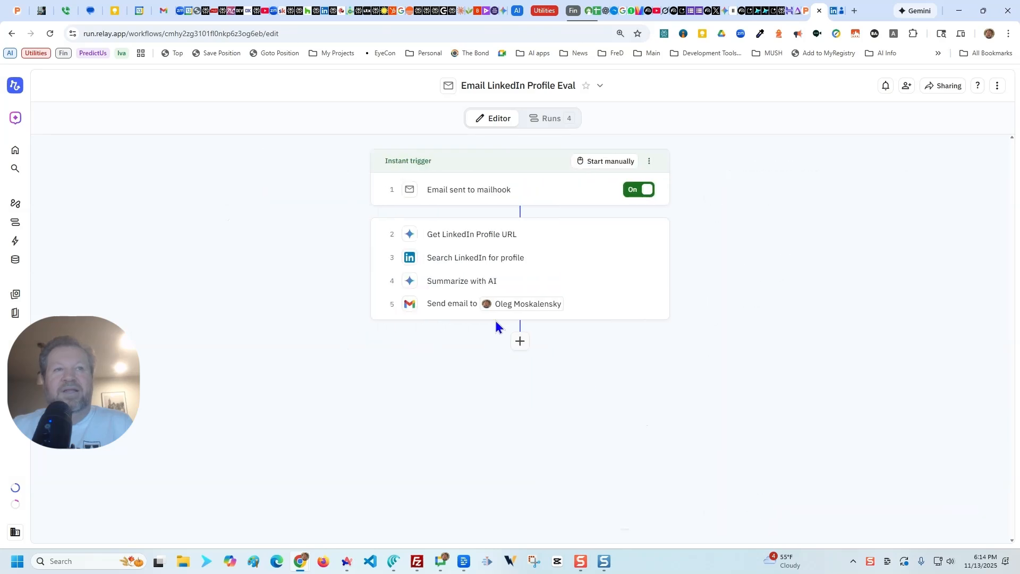
Step: Review the prompt of the Summarize with AI step and the settings of the Send email step, closing each
{"action": "left_click", "coordinate": [461, 282]}
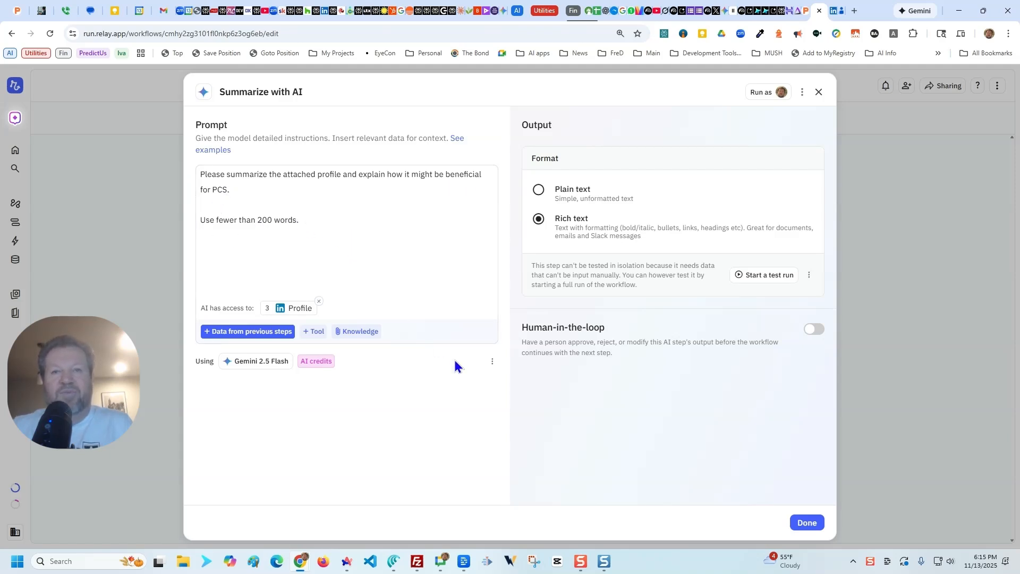
{"action": "left_click", "coordinate": [807, 524]}
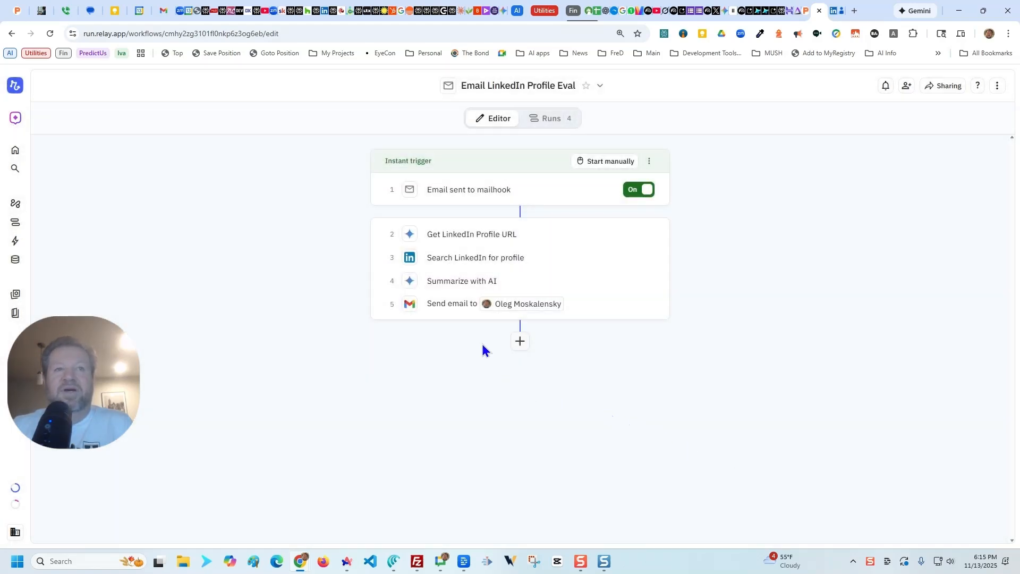
{"action": "left_click", "coordinate": [456, 309]}
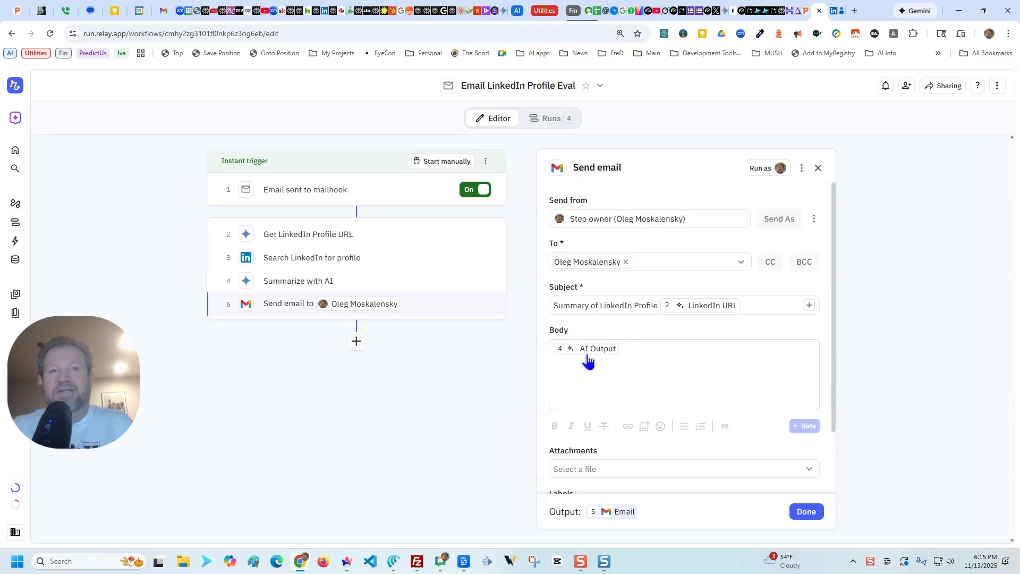
{"action": "mouse_move", "coordinate": [586, 354]}
{"action": "scroll", "coordinate": [638, 358], "scroll_direction": "down", "scroll_amount": 2}
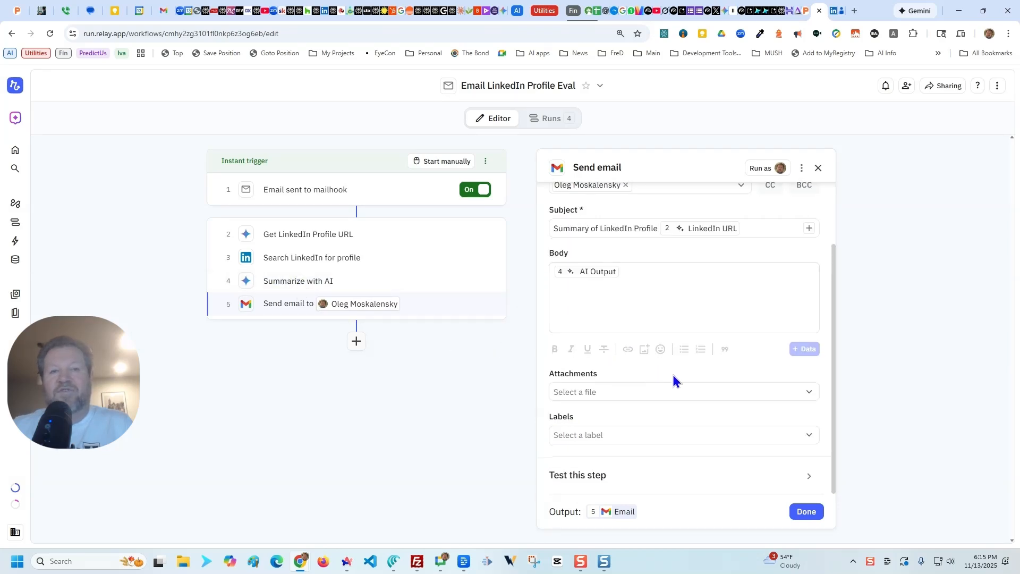
{"action": "left_click", "coordinate": [499, 351]}
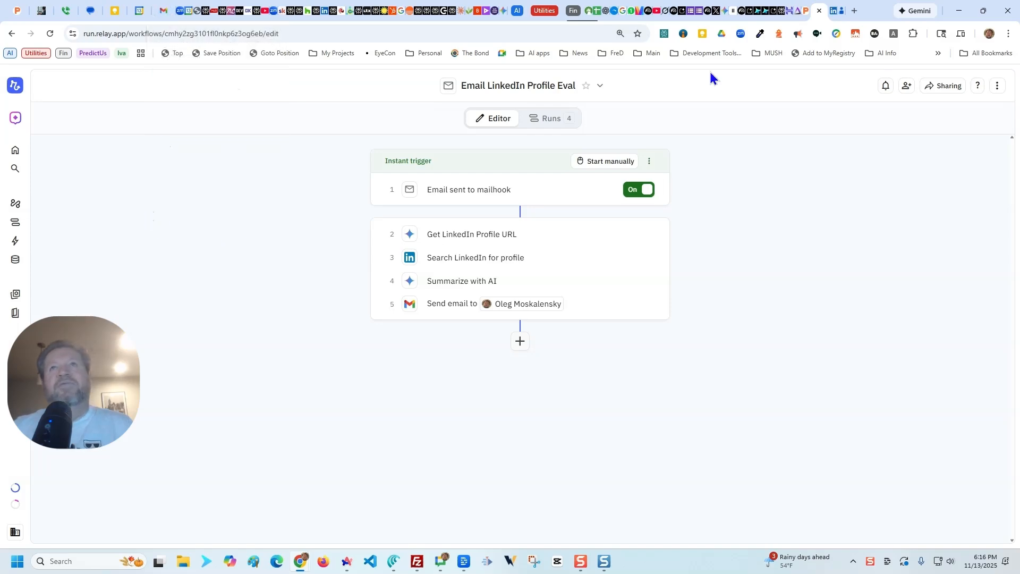
Step: Switch to the open LinkedIn profile page
{"action": "left_click", "coordinate": [836, 17]}
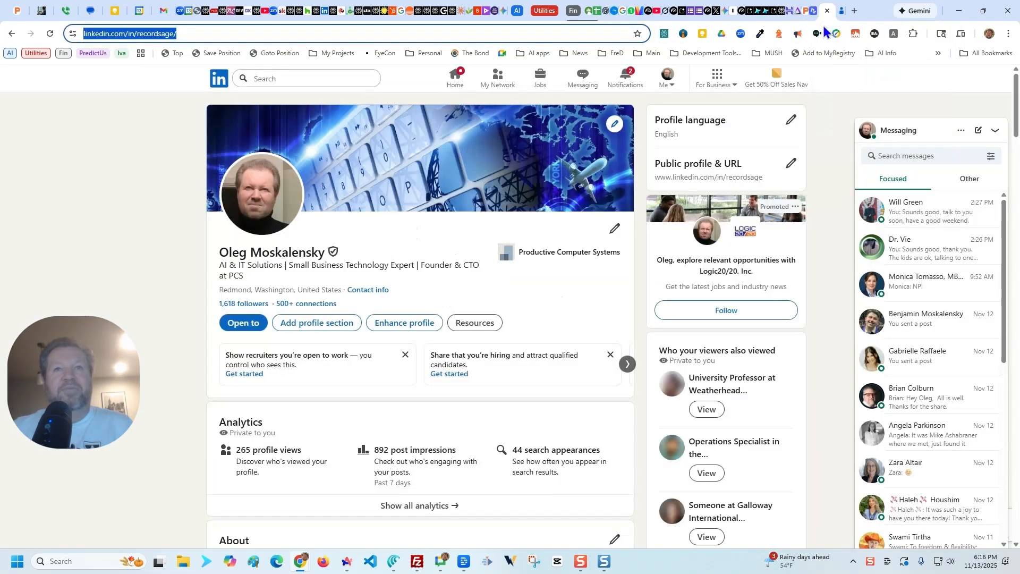